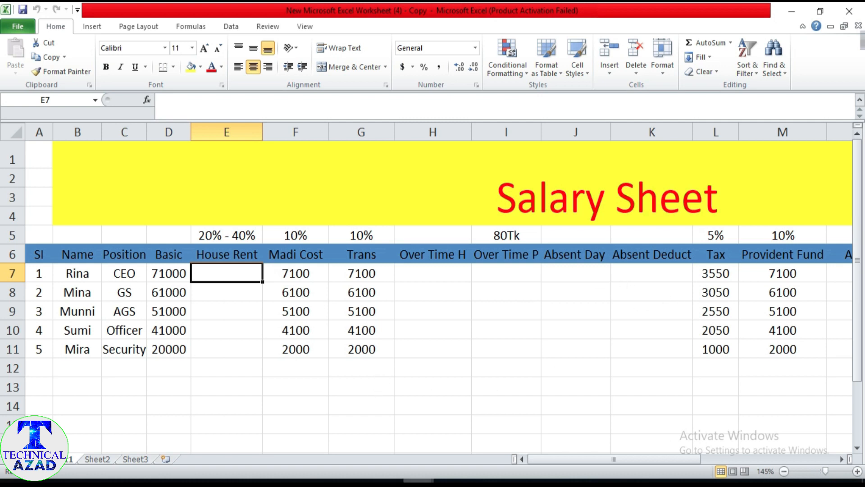
Switch to the other salary sheet workbook, examine its allowance and net salary rows, and return to the copy.
mouse_move(418, 481)
left_click(462, 435)
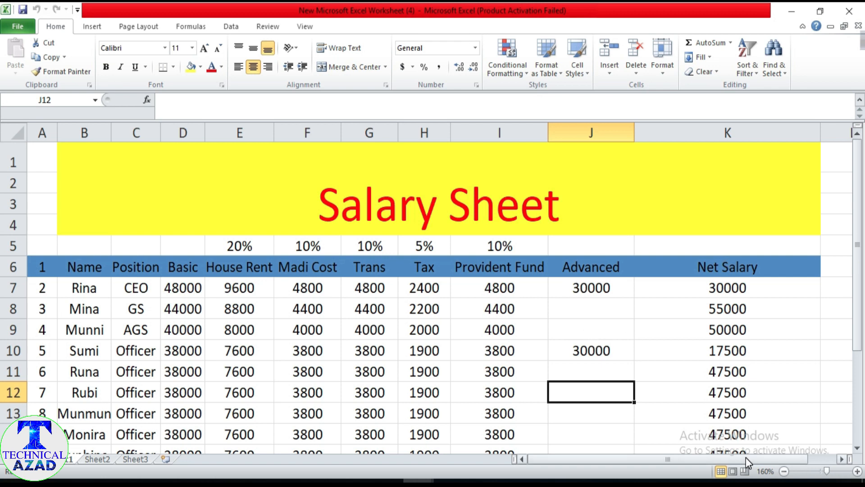
scroll(584, 347, "down", 1)
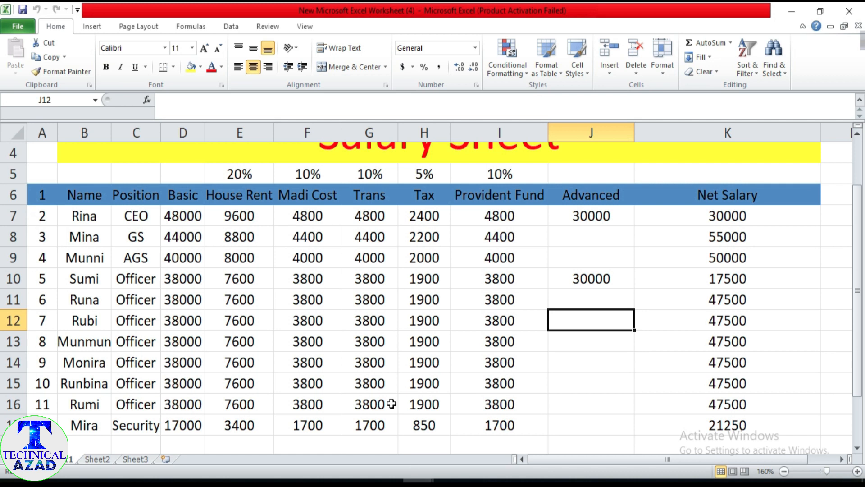
scroll(427, 360, "up", 1)
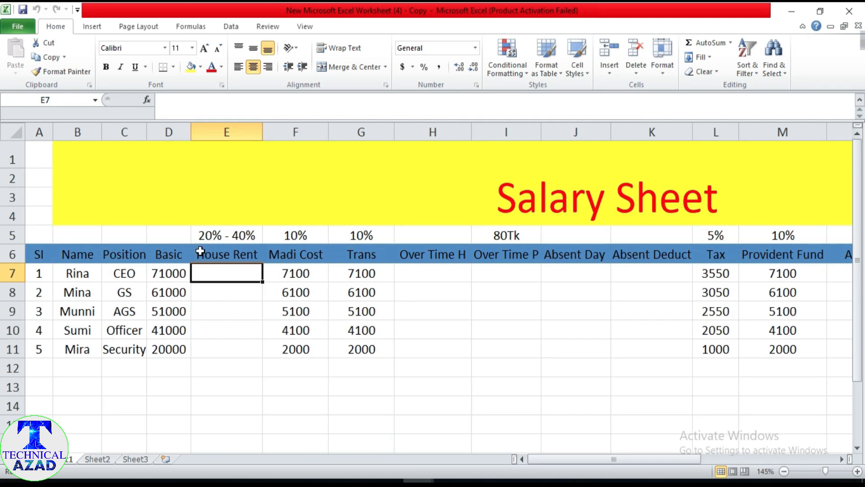
Begin the House Rent formula in cell E7 with an IF and AND test whose first condition is D7>=20000.
left_click(170, 105)
type("=")
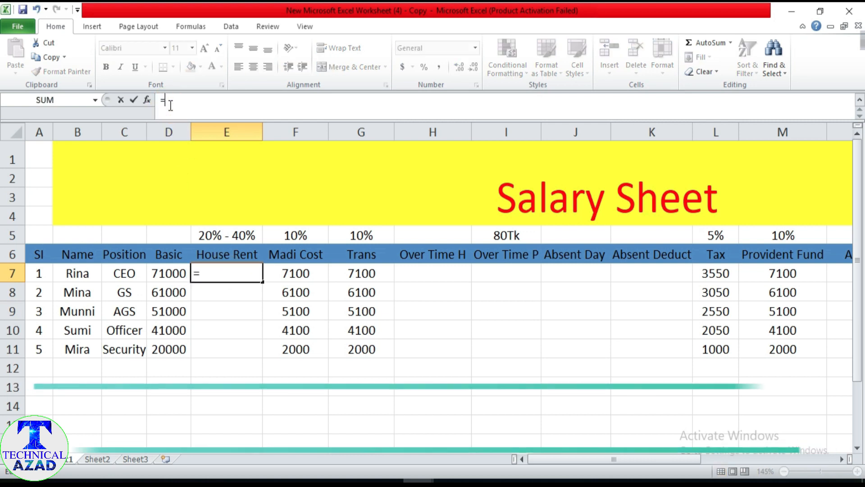
type("if(")
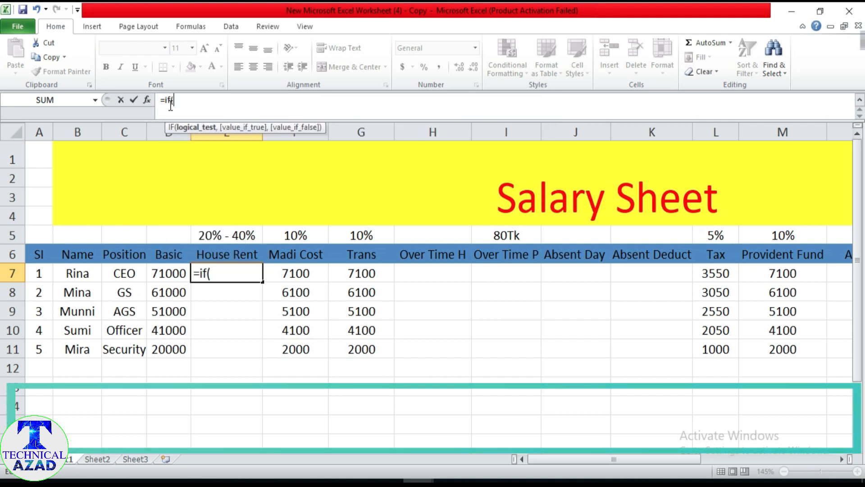
type("and")
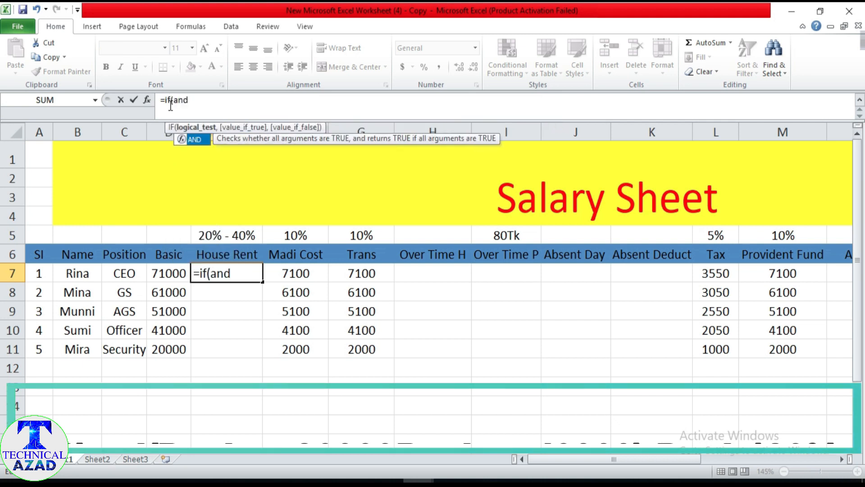
type("(")
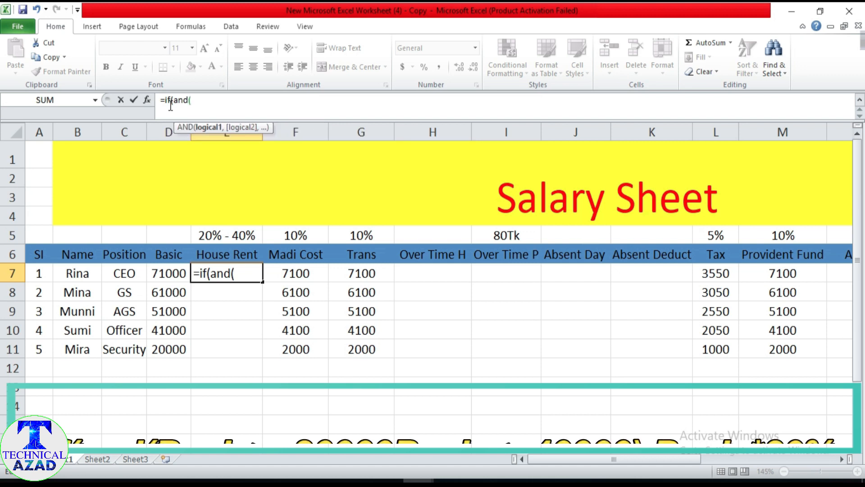
left_click(171, 274)
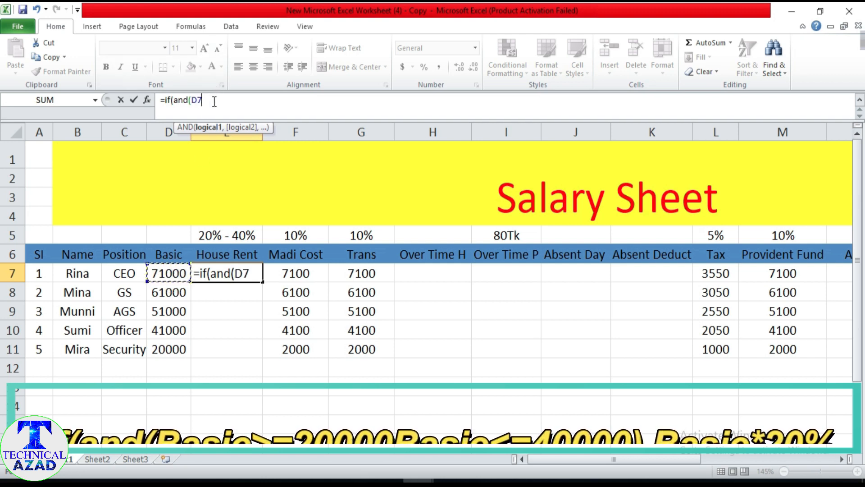
type(">")
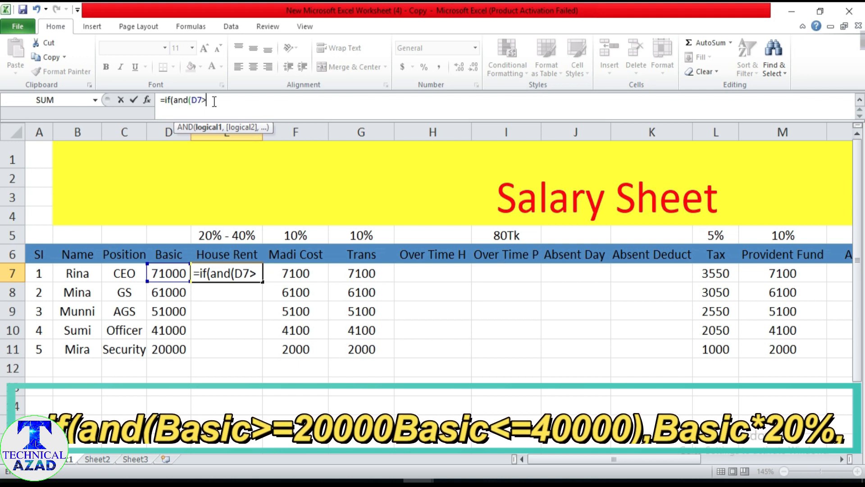
type("=2")
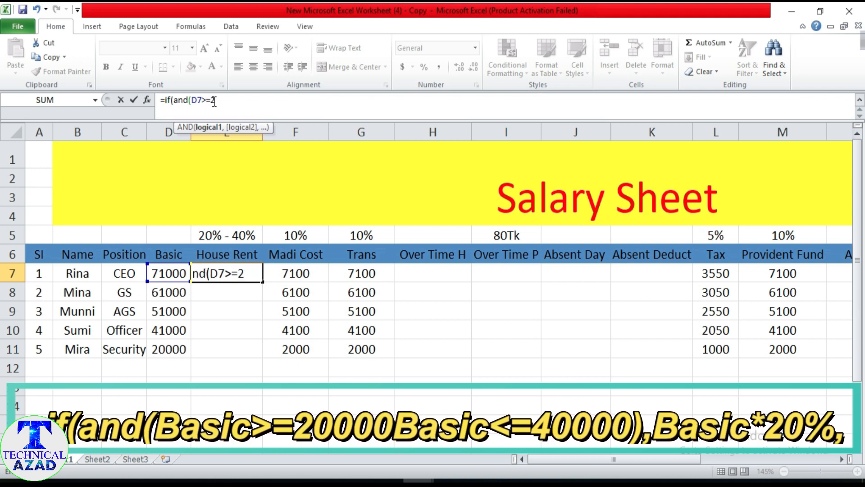
type("0000,")
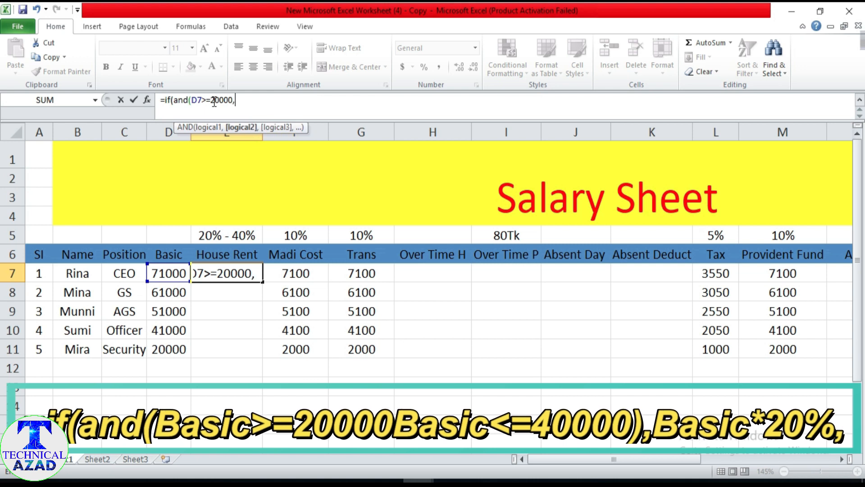
Add D7<=40000 as the second AND condition and close the logical test.
left_click(169, 274)
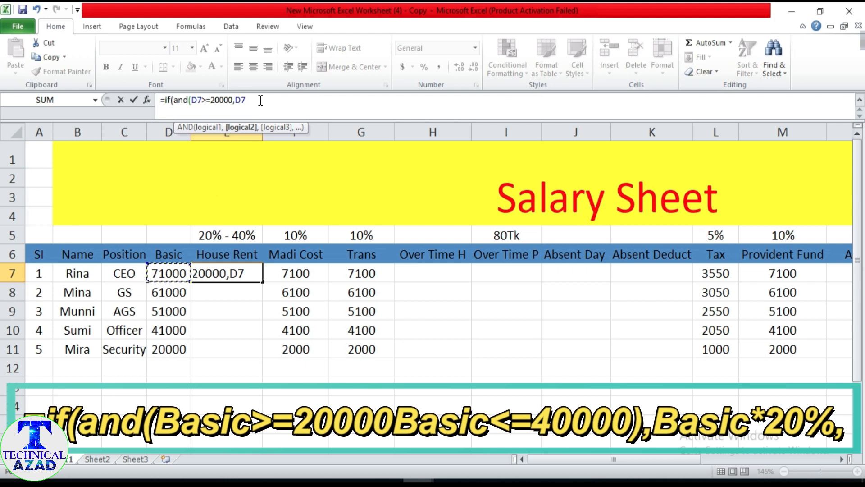
type("<")
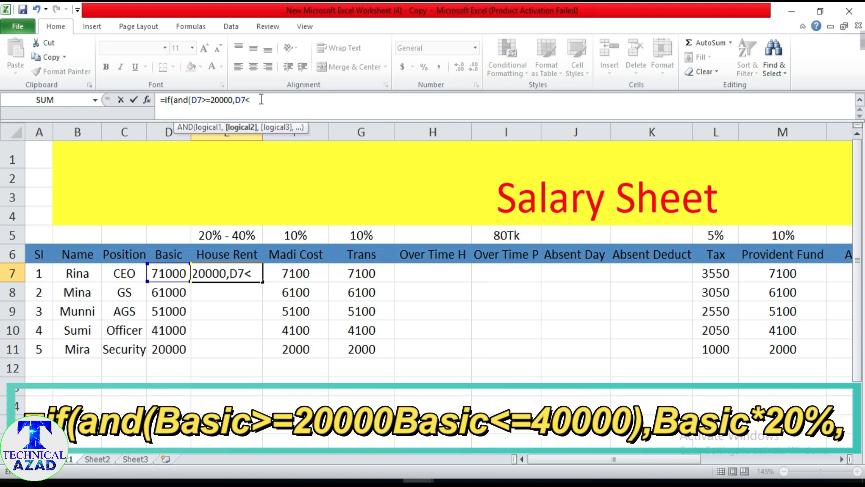
type("=40000)")
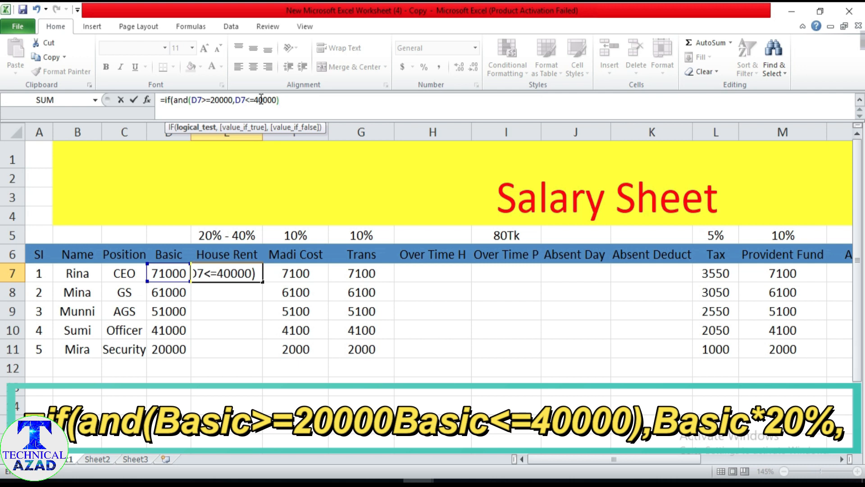
type(",")
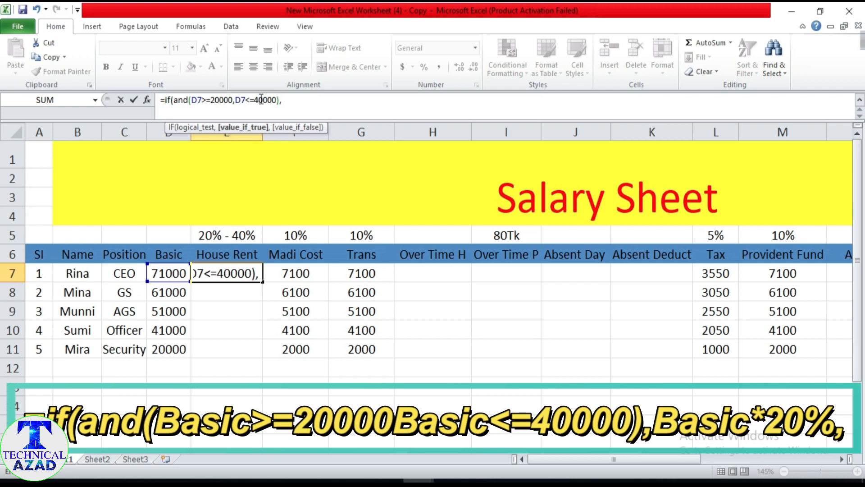
Enter D7*20% as the IF formula's value when true, leaving the formula open for the false argument.
left_click(166, 273)
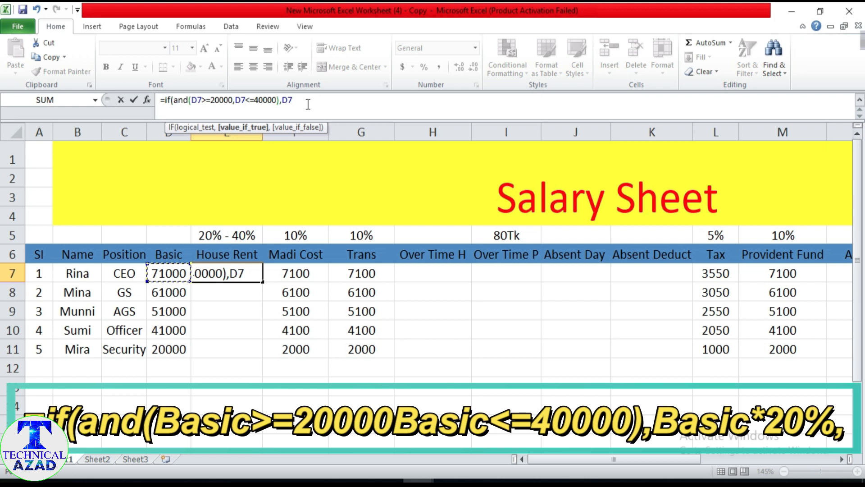
type("*")
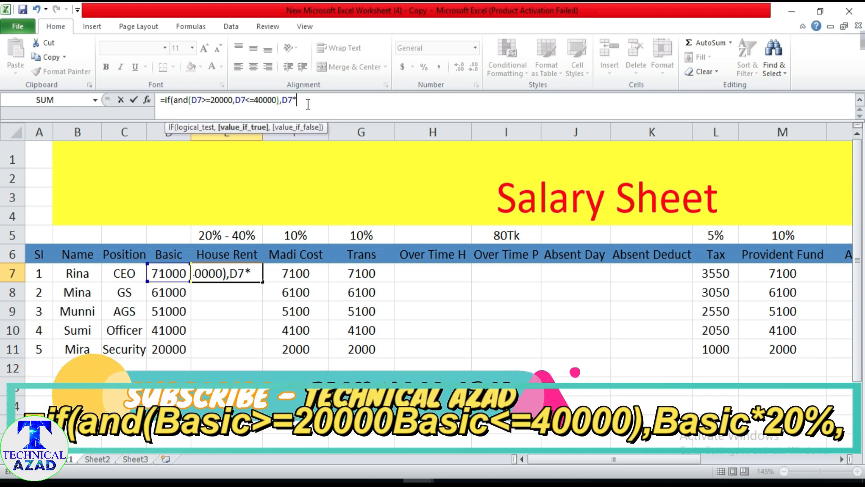
type("20")
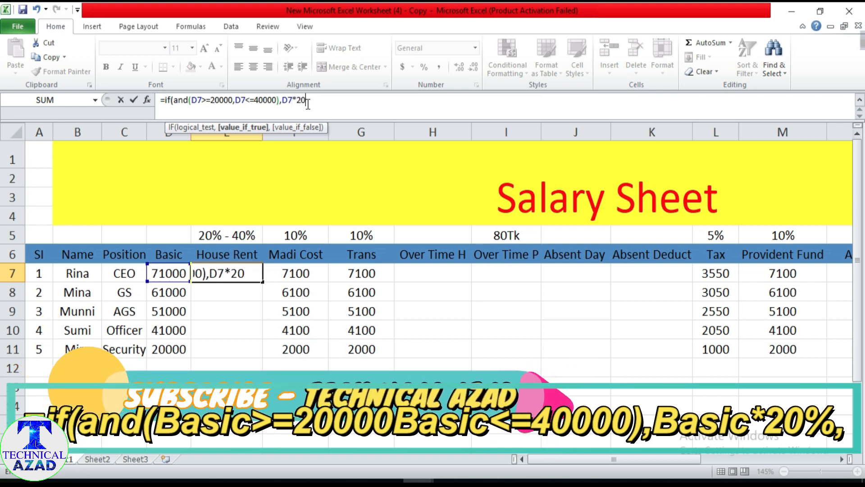
type("%,")
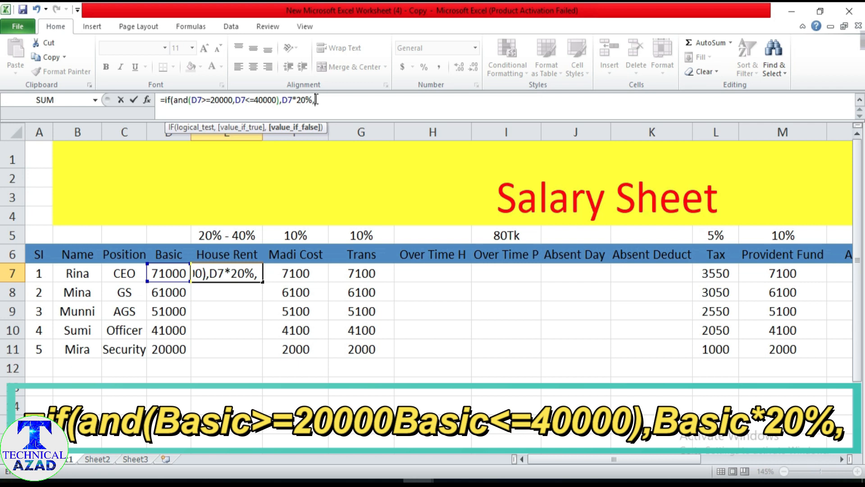
Copy the segment if(and(D7>=20000,D7<=40000),D7*20%, and paste it at the formula's end as a nested IF.
left_click_drag(317, 100, 167, 105)
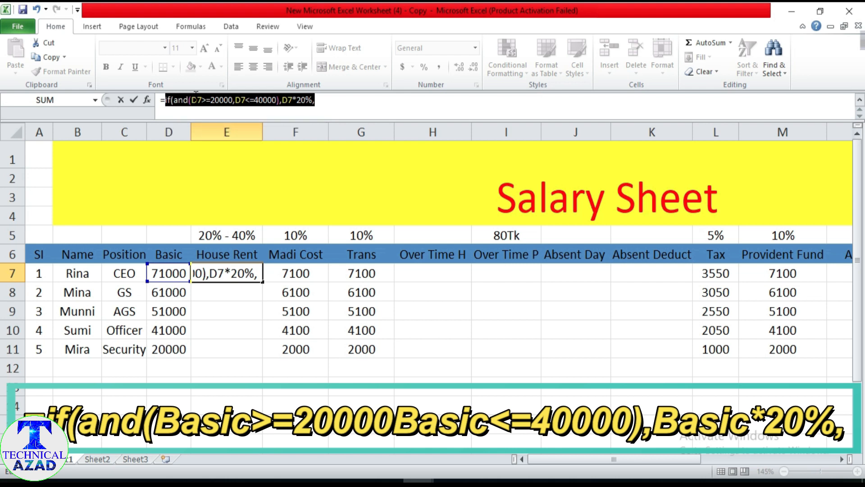
left_click(50, 59)
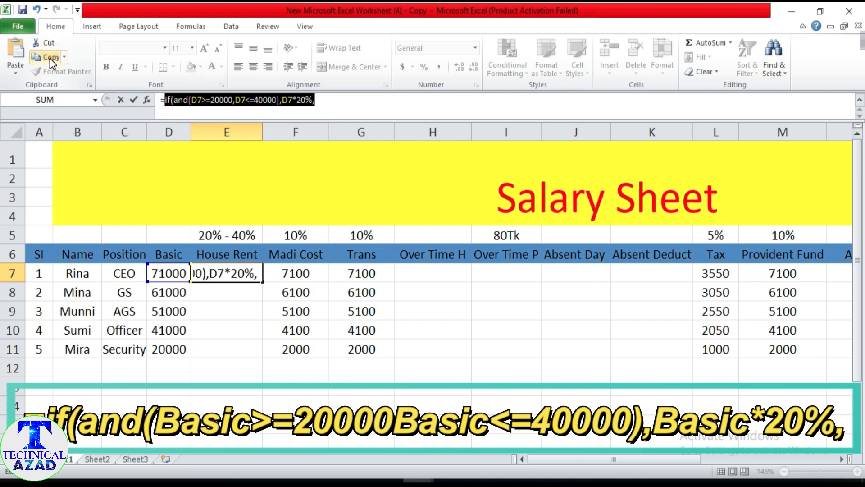
left_click(324, 102)
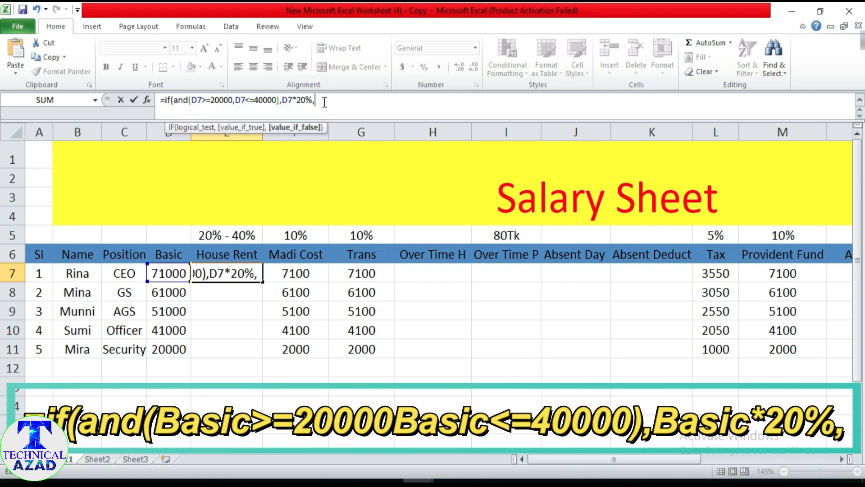
key("ctrl+v")
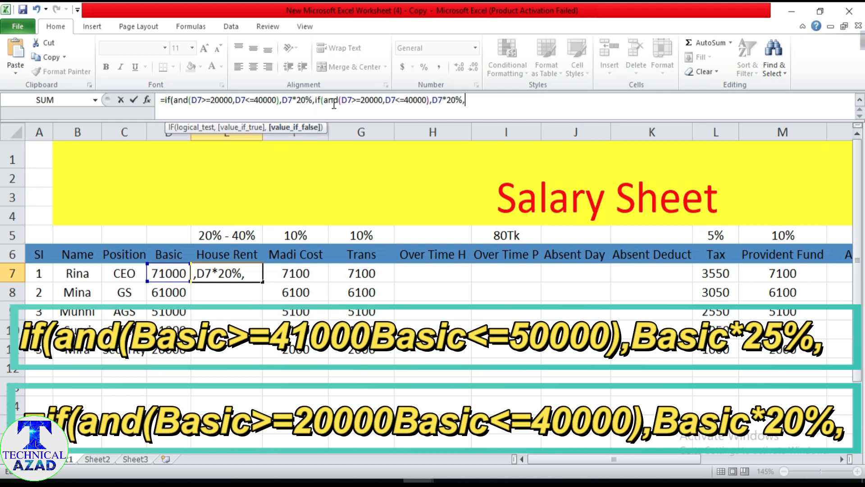
Change the second IF's salary limits to D7>=41000 and D7<=50000.
left_click(369, 102)
key("BackSpace")
key("BackSpace")
type("41")
left_click(383, 102)
type(",")
left_click(411, 100)
key("BackSpace")
type("5")
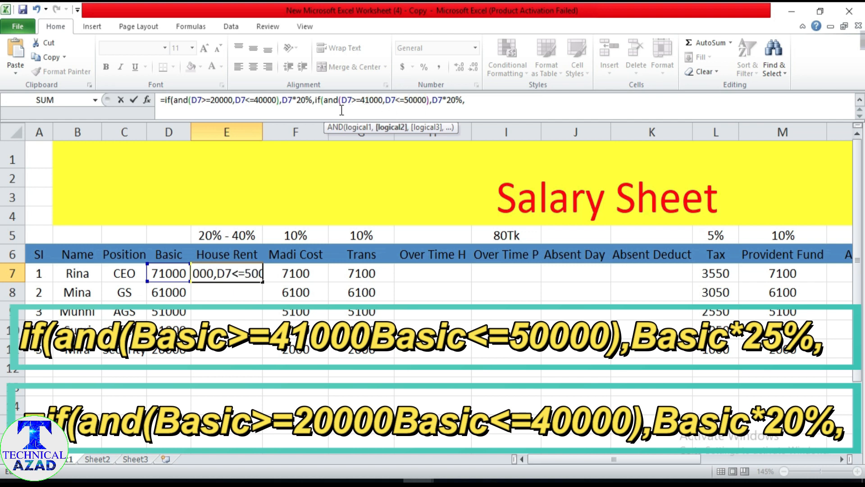
Set the second IF's house rent rate to 25% and return to the end of the formula.
left_click(453, 99)
key("BackSpace")
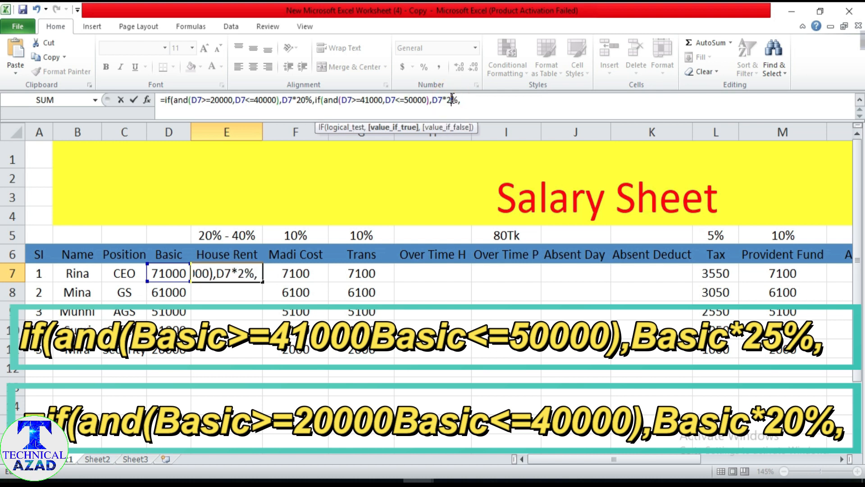
type("5")
left_click(471, 102)
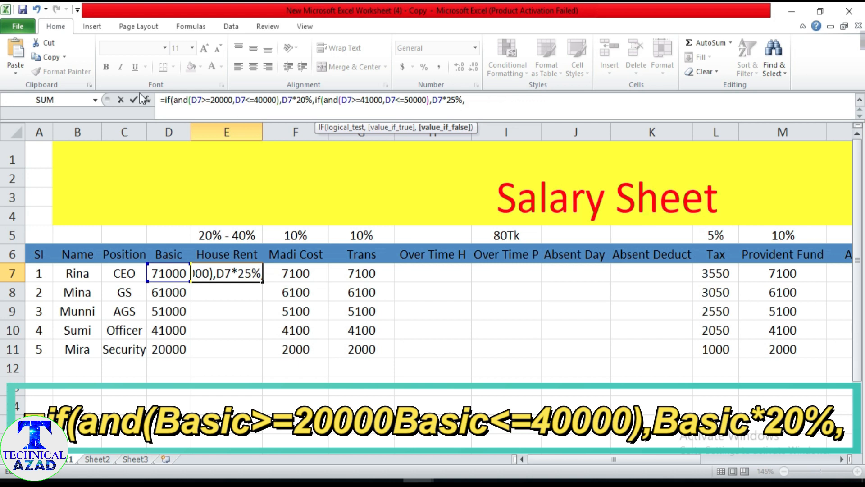
Paste the copied segment as a third nested IF and set its limits to D7>=51000 and D7<=60000.
left_click(18, 55)
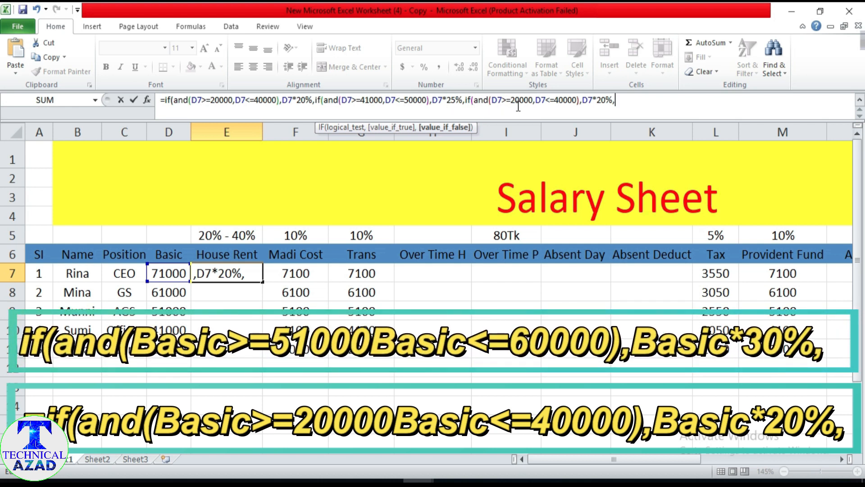
left_click_drag(520, 101, 513, 101)
type("51")
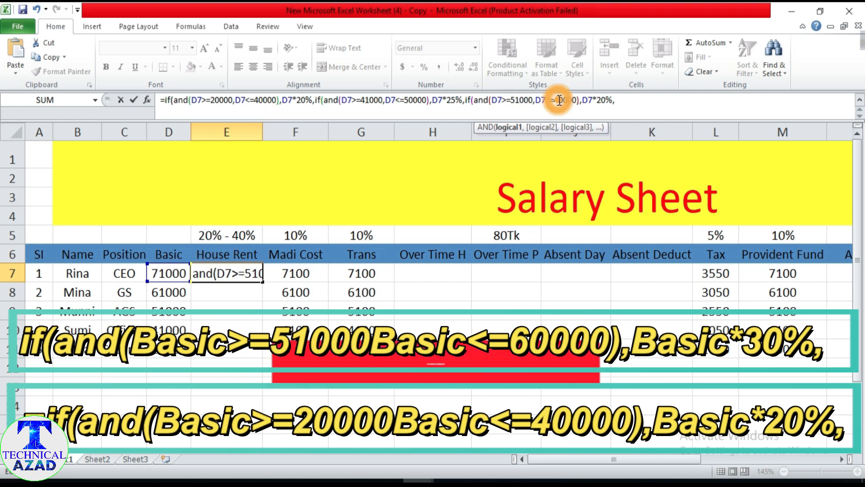
left_click_drag(559, 101, 556, 100)
type("6")
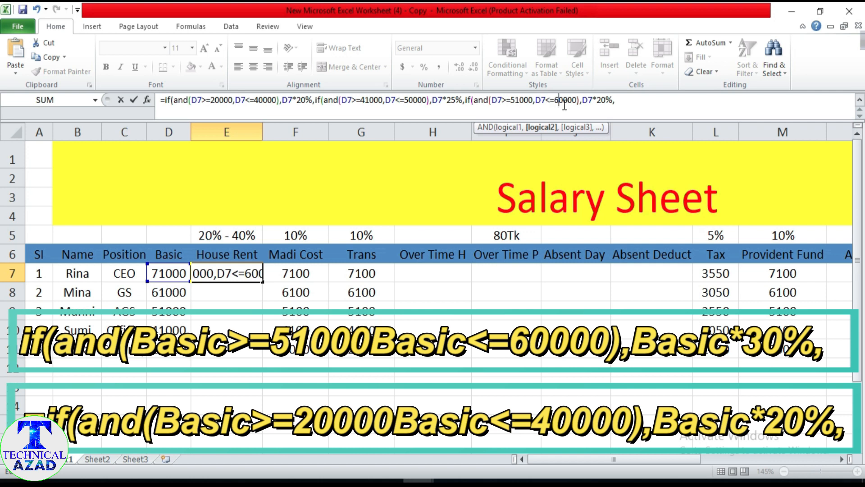
Set the third IF's house rent rate to 30% and return to the end of the formula.
left_click(602, 100)
key("BackSpace")
type("3")
left_click(619, 100)
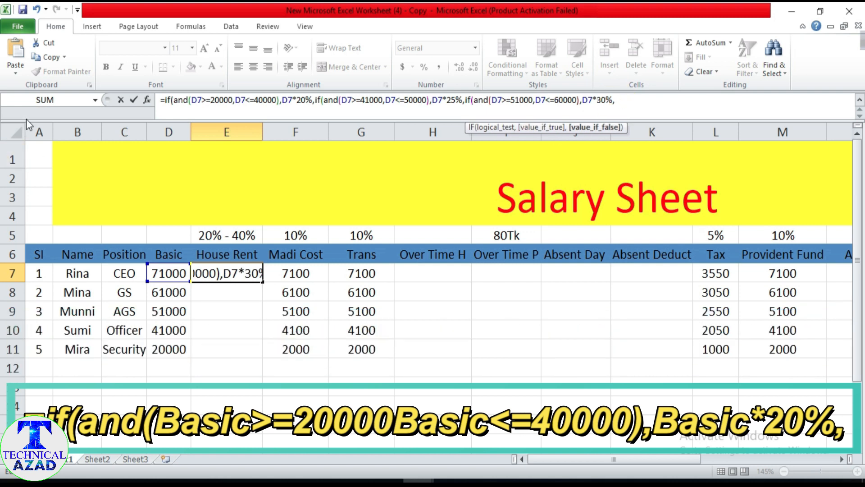
Paste the copied segment as a fourth nested IF and set its limits to D7>=61000 and D7<=70000.
left_click(17, 55)
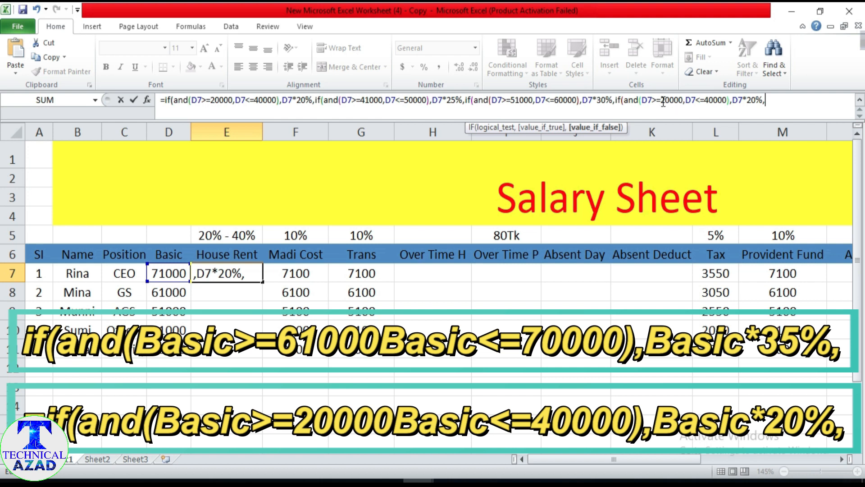
left_click_drag(660, 100, 666, 101)
type("6")
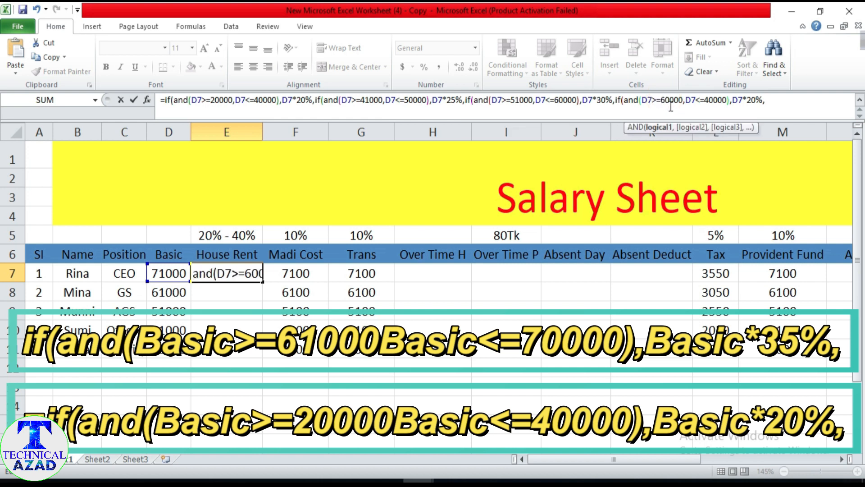
left_click_drag(666, 100, 669, 100)
type("1")
left_click(708, 100)
key("BackSpace")
type("7")
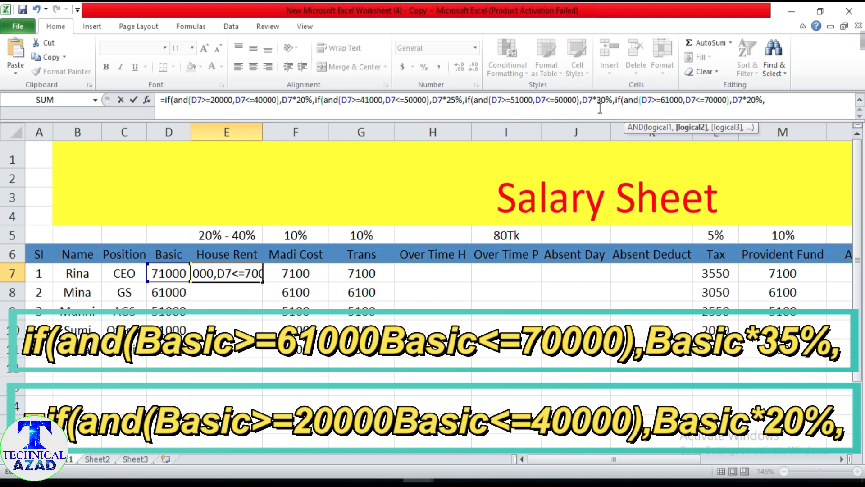
Set the fourth IF's house rent rate to 35% and return to the end of the formula.
left_click(752, 101)
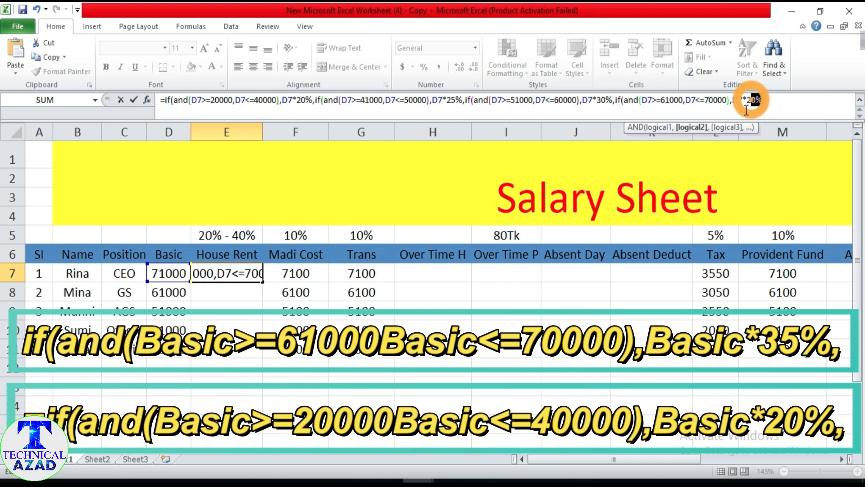
key("BackSpace")
type("35")
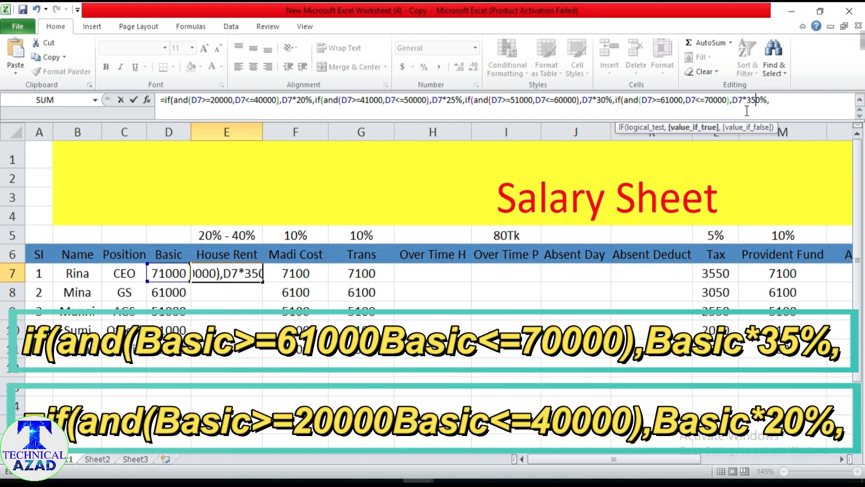
key("Delete")
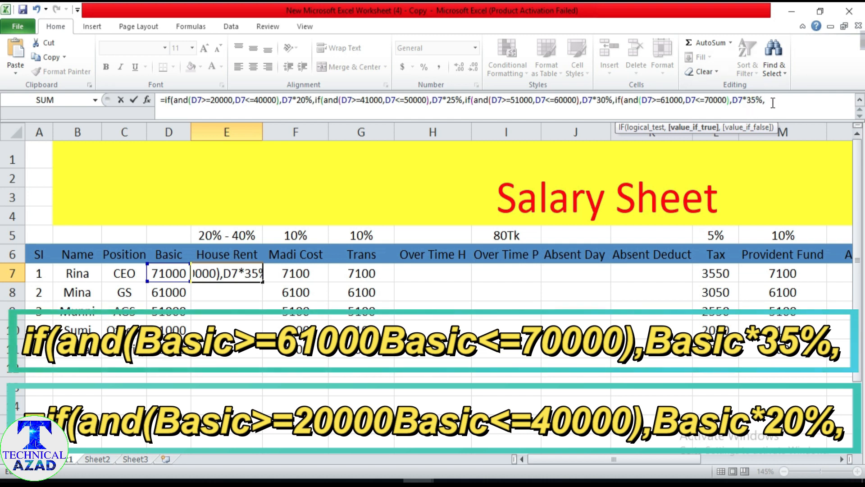
left_click(773, 102)
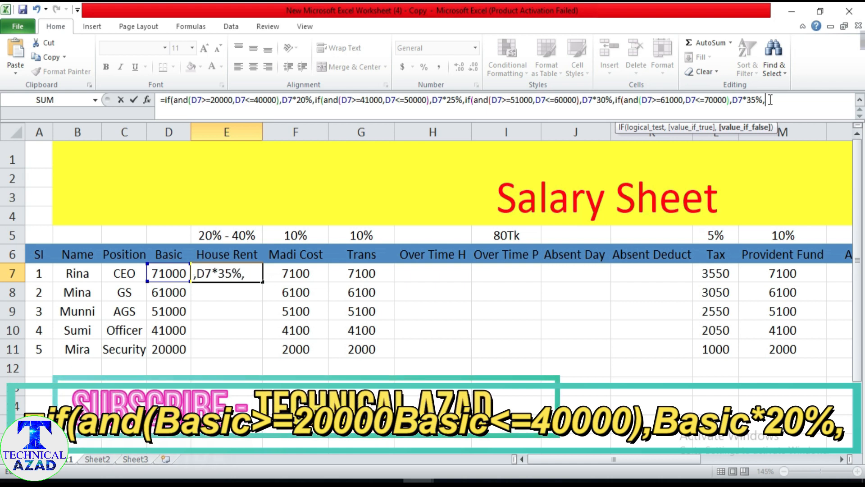
Paste the copied segment as a fifth nested IF and set its limits to D7>=71000 and D7<=80000.
key("ctrl+v")
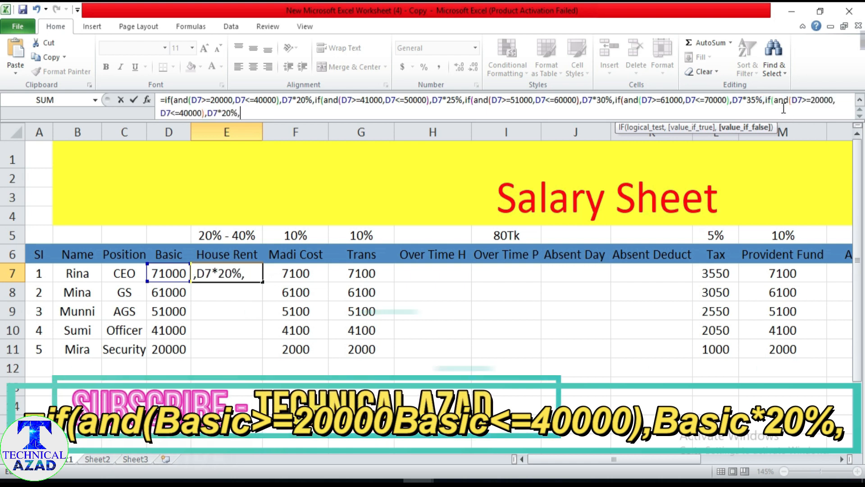
left_click(819, 101)
key("BackSpace")
key("BackSpace")
type("71")
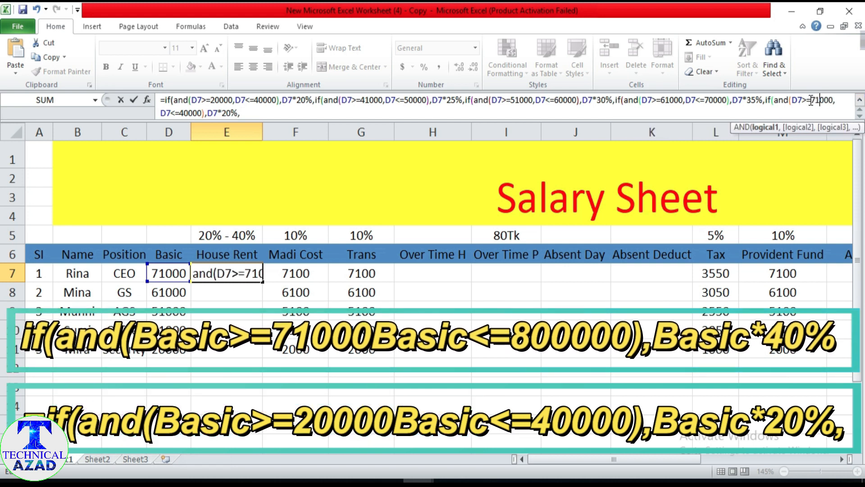
double_click(184, 111)
type("80000")
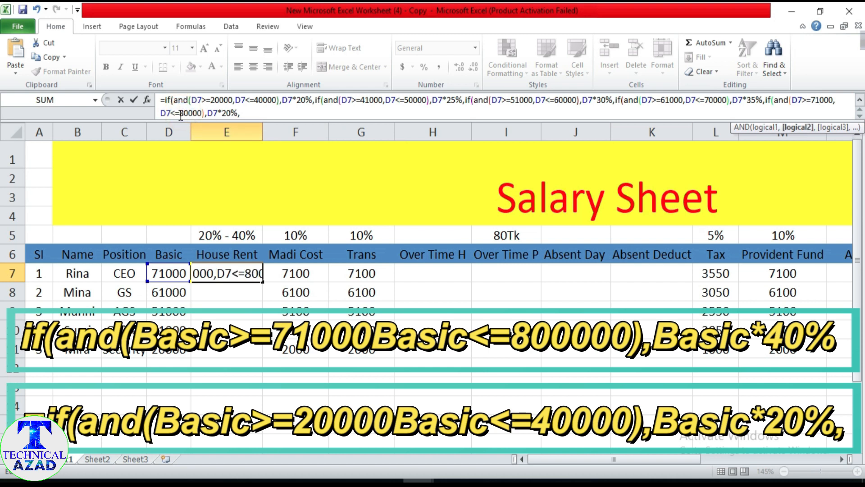
Set the fifth IF's house rent rate to 40% and remove the trailing comma from the formula.
left_click(228, 112)
key("BackSpace")
type("4")
left_click(248, 112)
key("BackSpace")
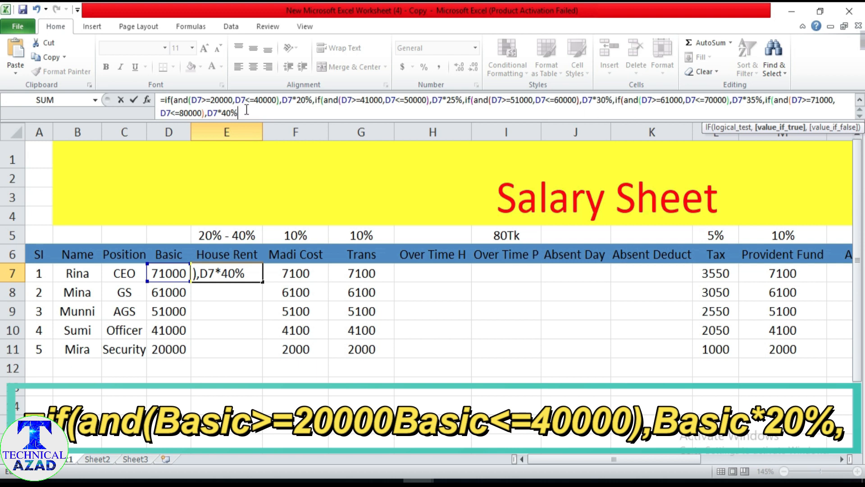
Close the nested formula in E7 with five parentheses and fill it down the House Rent column to E11.
type("))))")
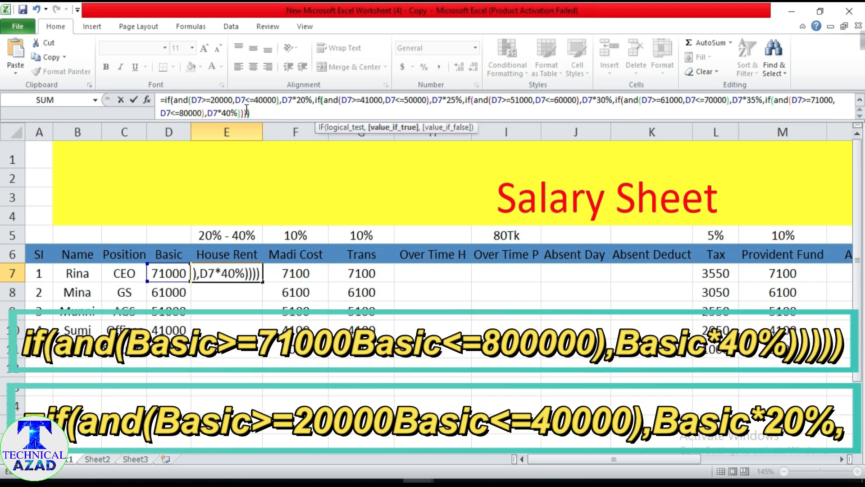
type(")")
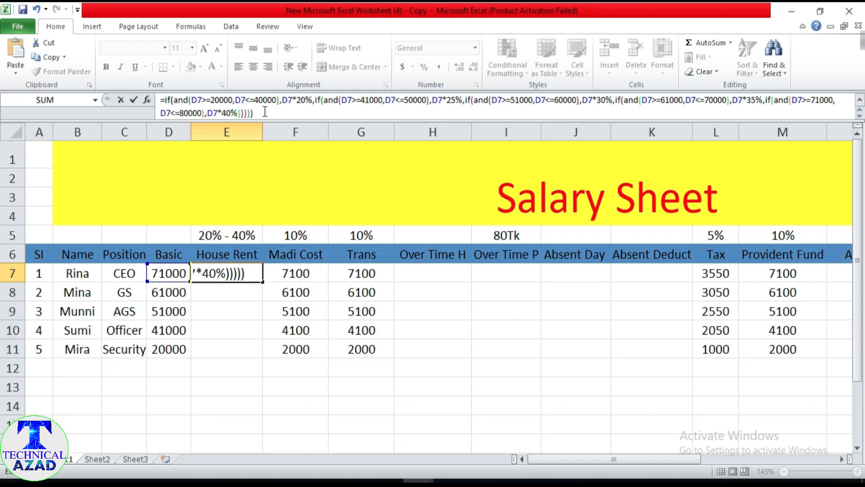
key("Return")
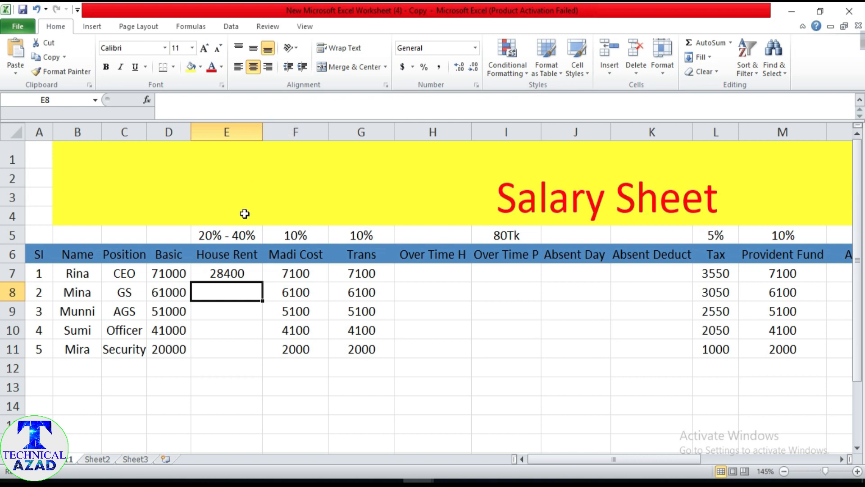
left_click(226, 276)
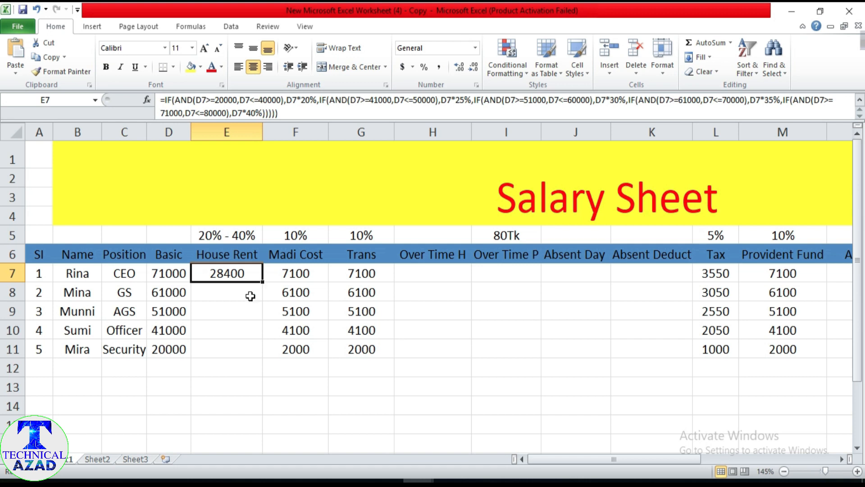
left_click_drag(261, 283, 256, 354)
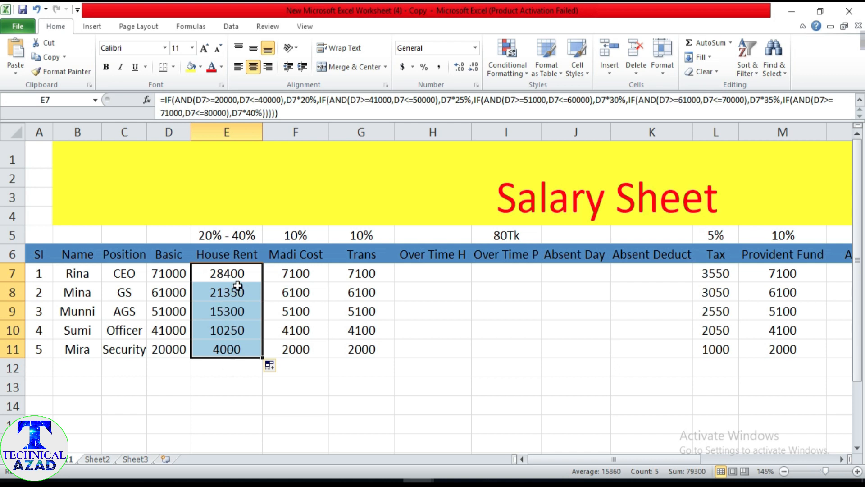
Enter 32 overtime hours in H7 for the first employee.
left_click(435, 273)
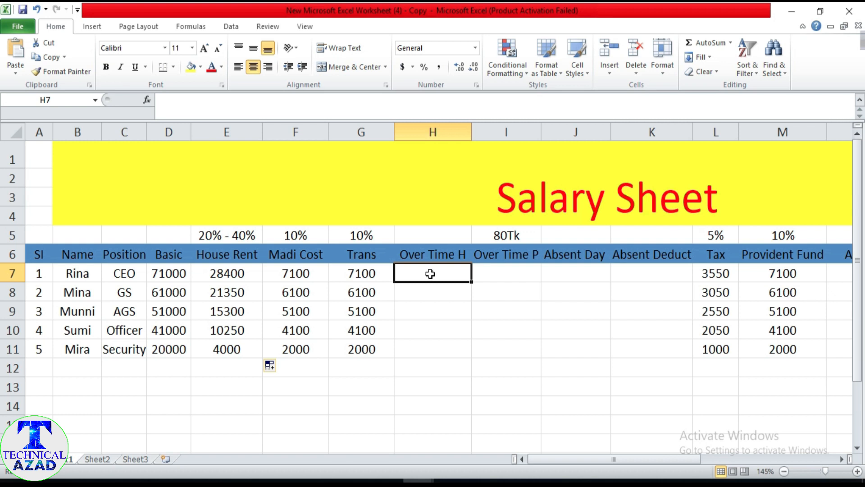
type("32")
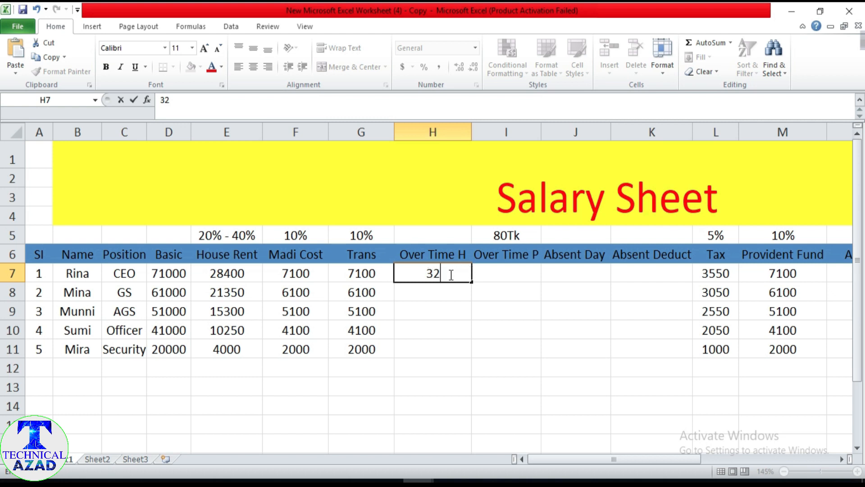
key("Escape")
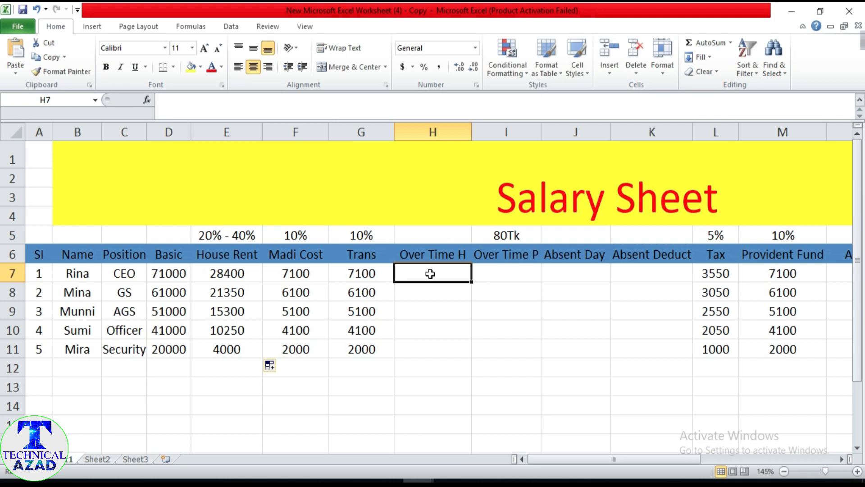
type("32")
left_click(492, 274)
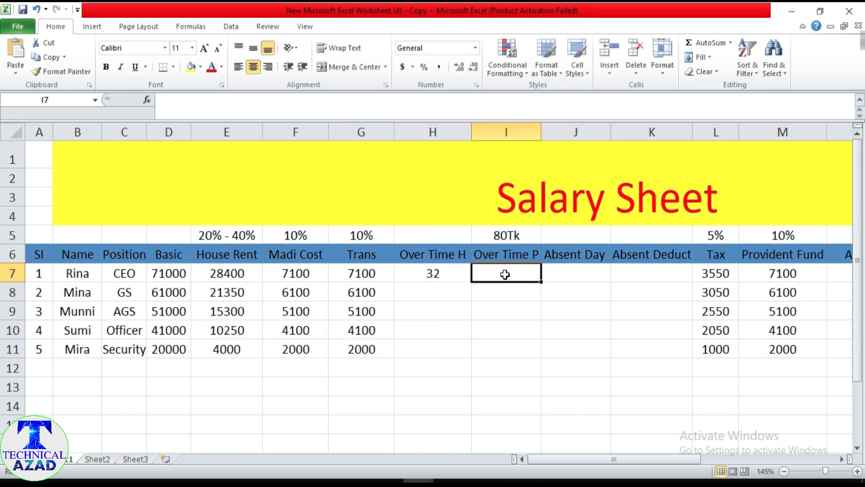
Calculate overtime pay in I7 with =H7*80 and fill the formula down to I11.
left_click(192, 106)
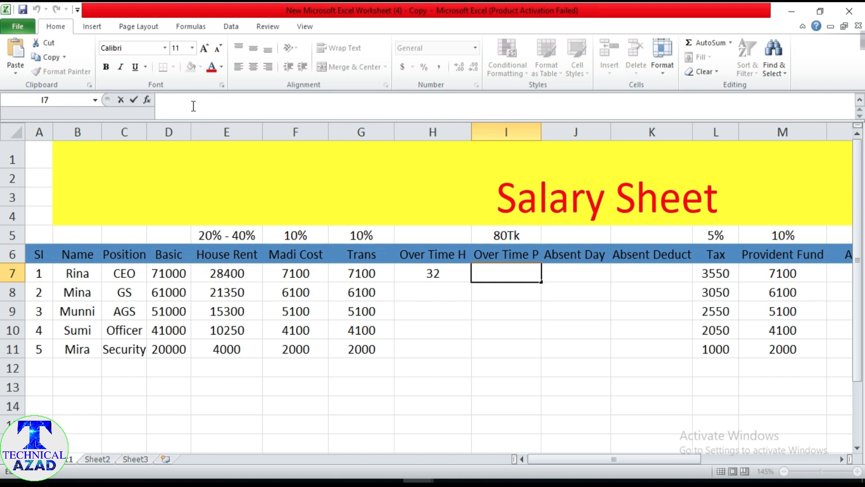
type("=")
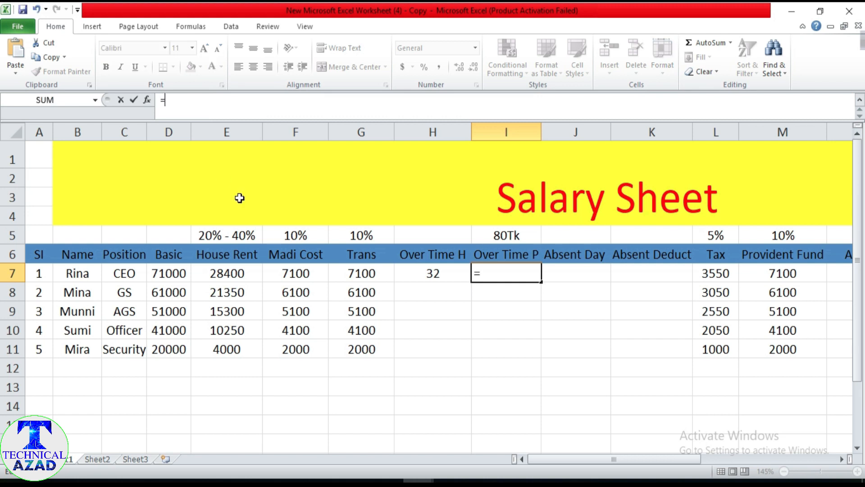
left_click(433, 274)
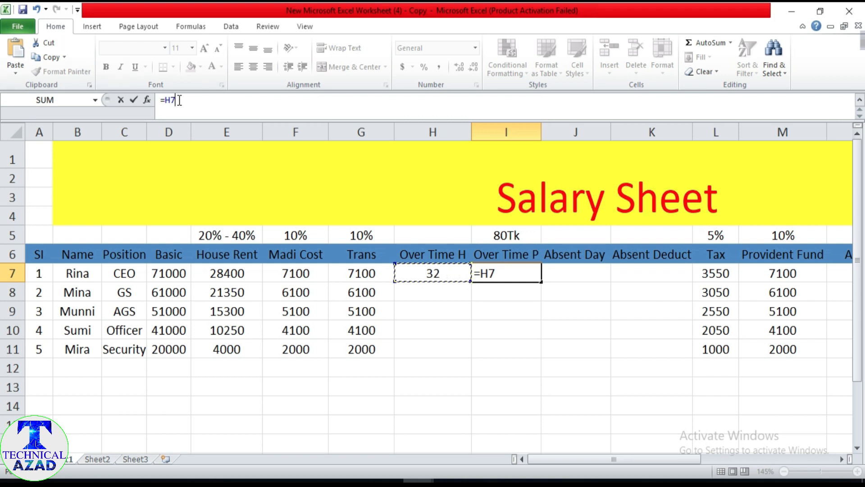
type("*")
type("80")
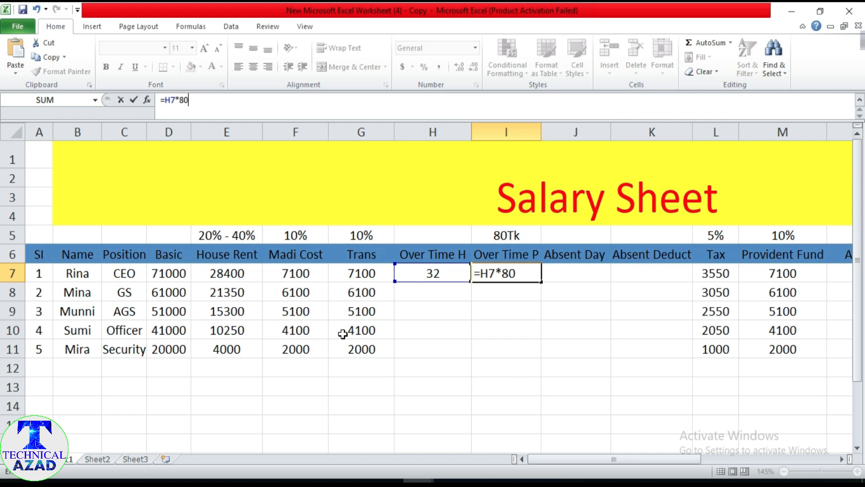
key("Return")
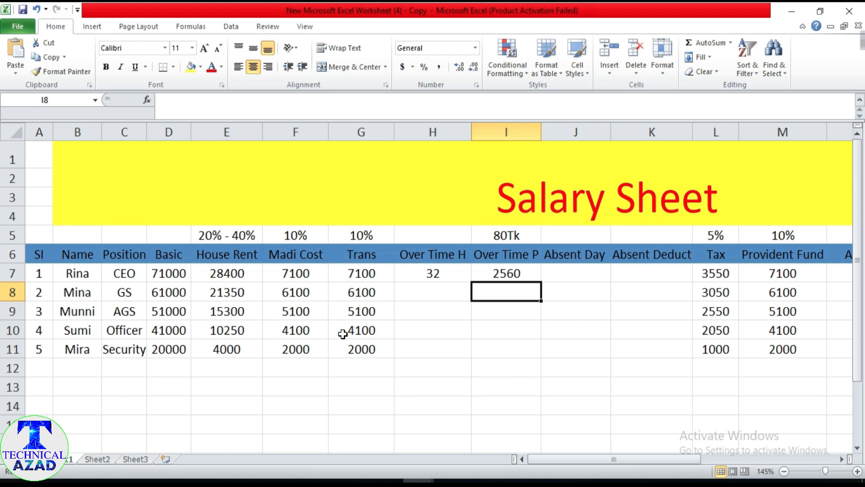
left_click(508, 274)
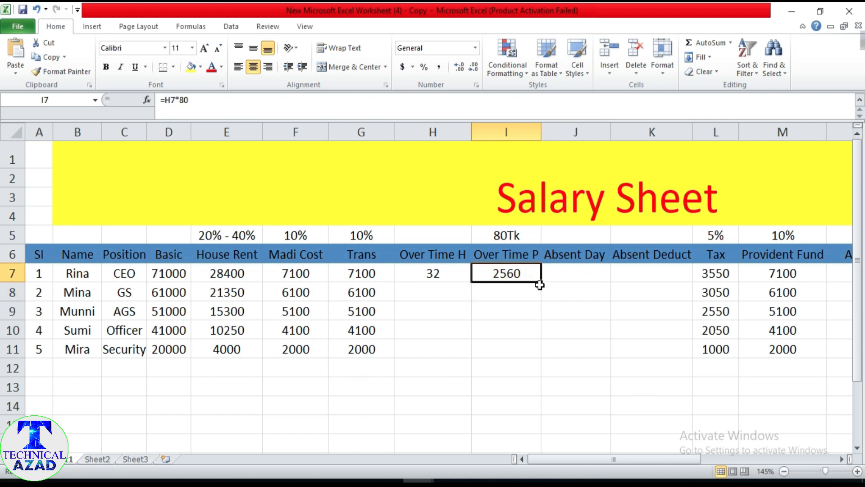
left_click_drag(540, 284, 523, 359)
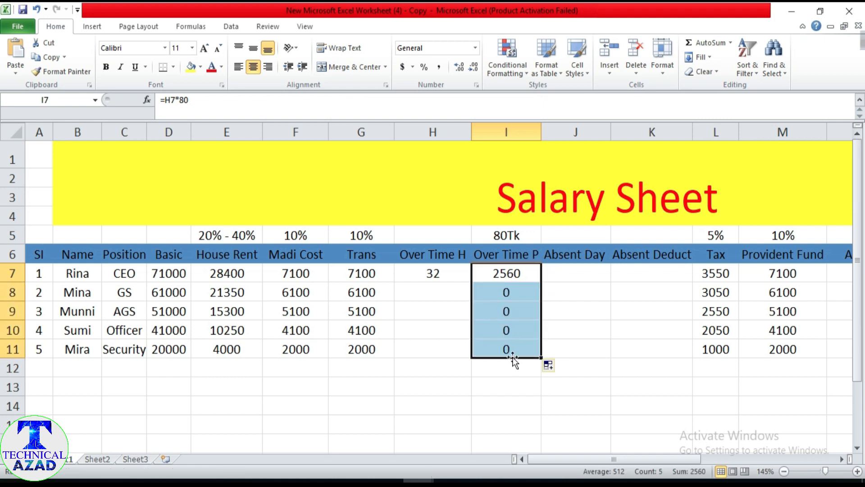
Enter the overtime hours 6, 1, 77 and 2 in cells H8 to H11 for the remaining employees.
left_click(431, 292)
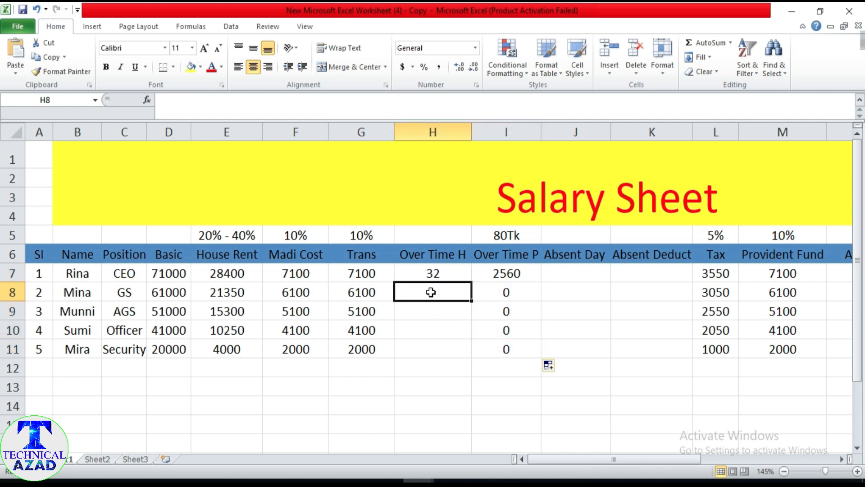
type("6")
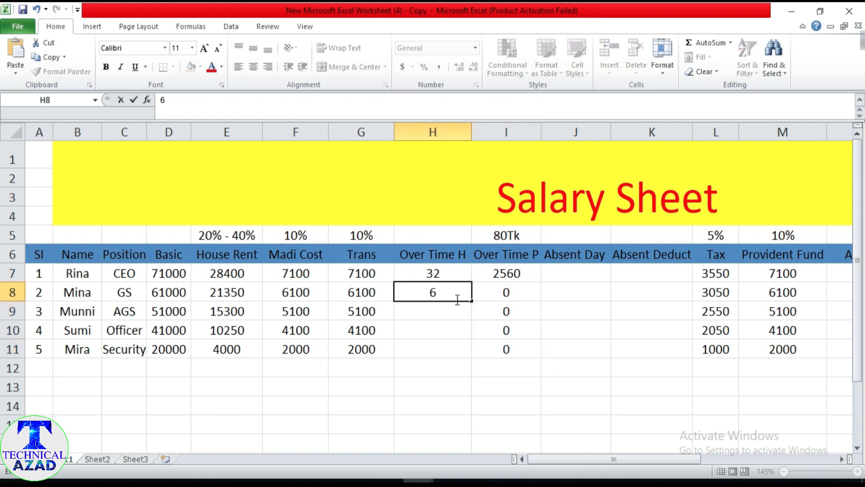
key("Return")
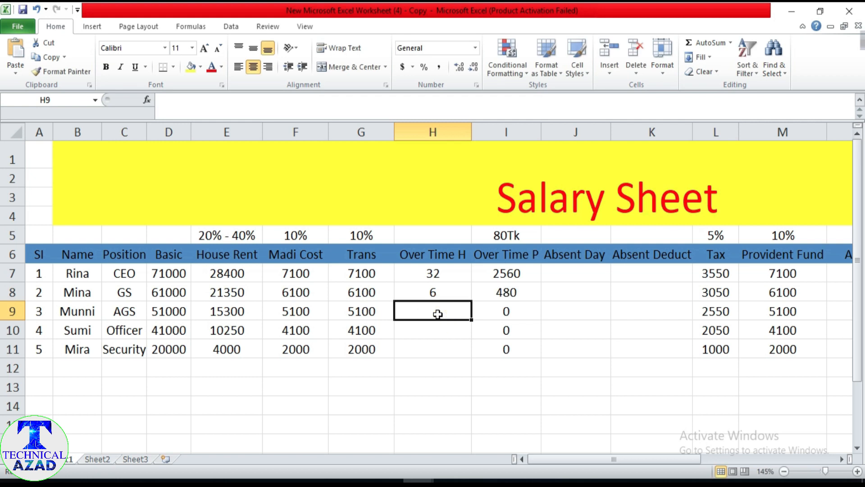
type("1")
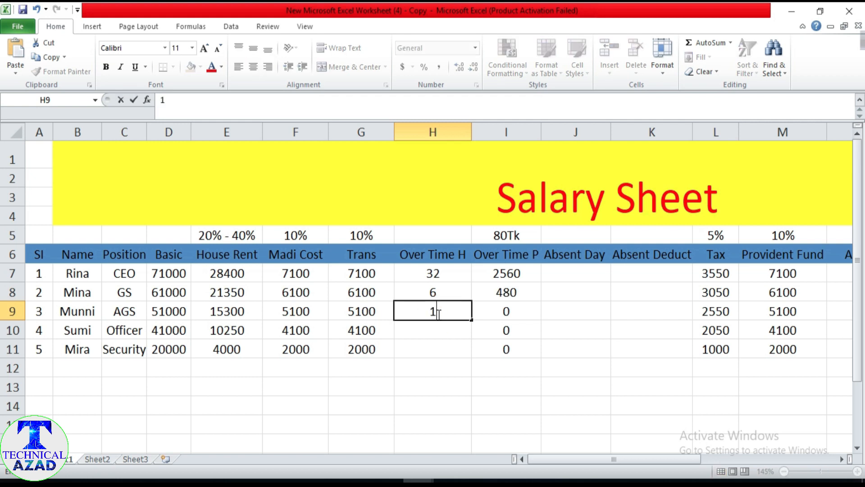
key("Return")
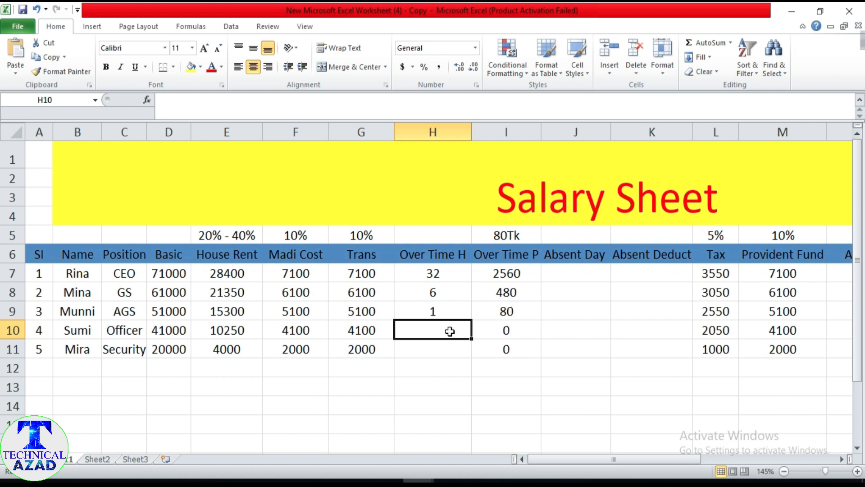
type("77")
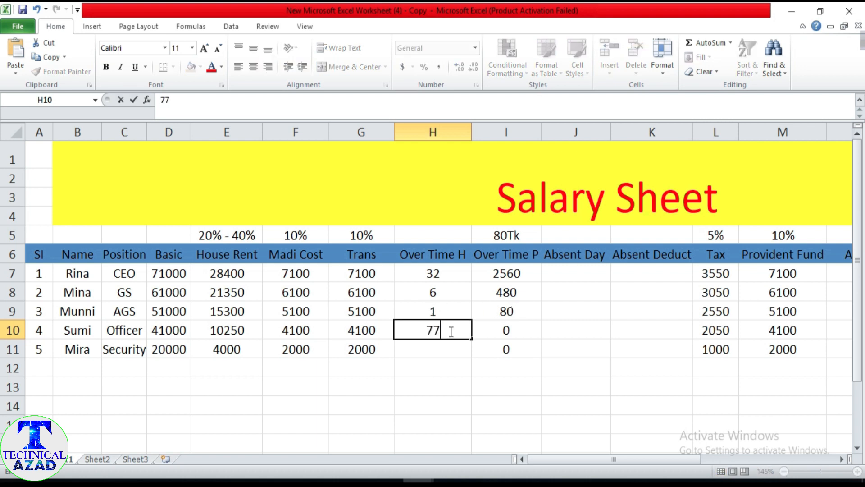
left_click(444, 349)
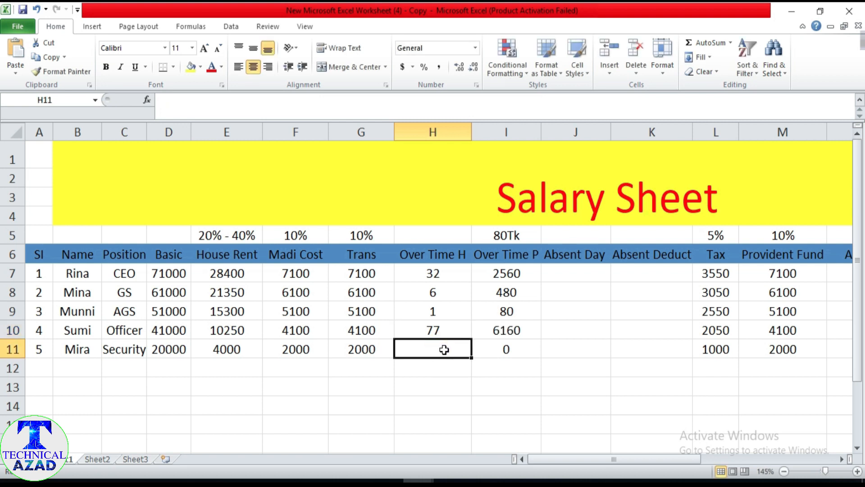
type("2")
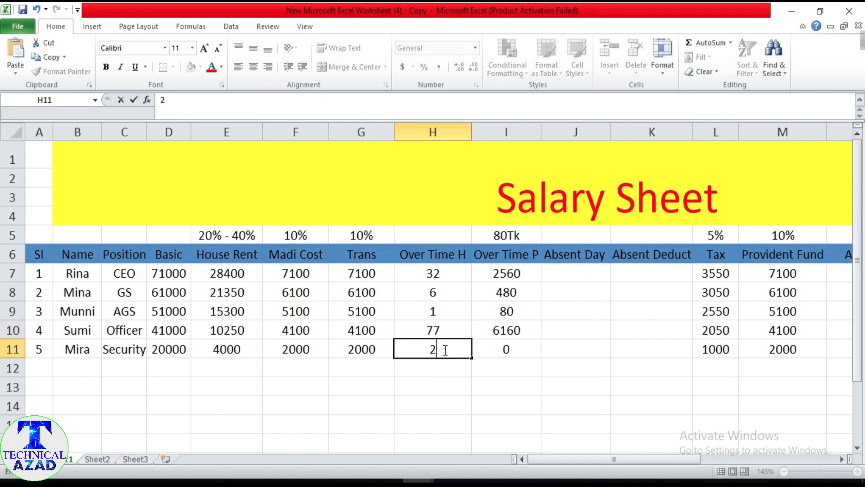
left_click(454, 382)
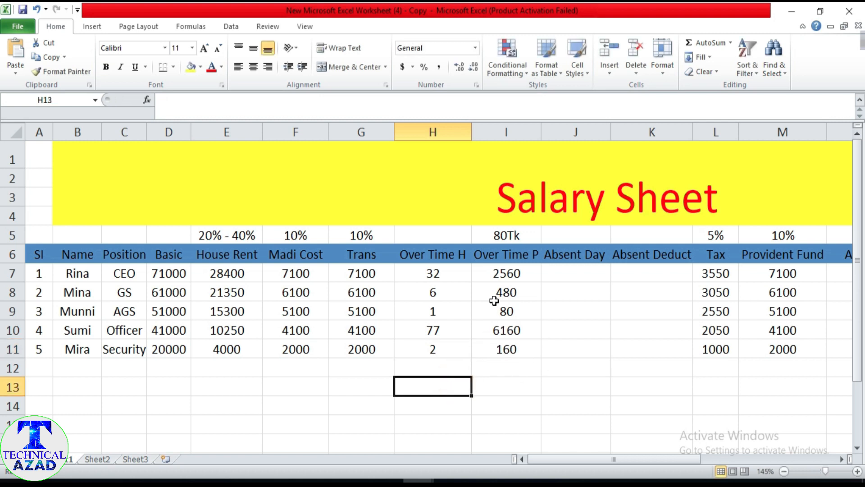
Clear the overtime pay formulas from I7:I11 and select I7.
left_click_drag(500, 275, 510, 343)
key("Delete")
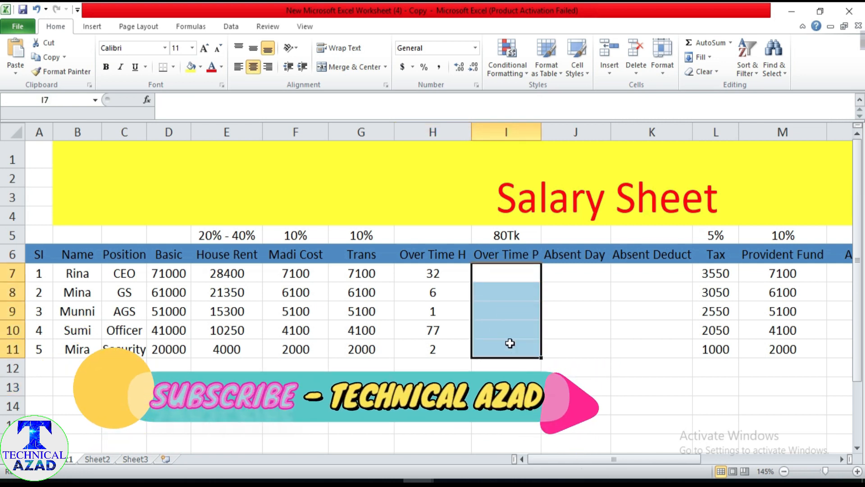
left_click(493, 273)
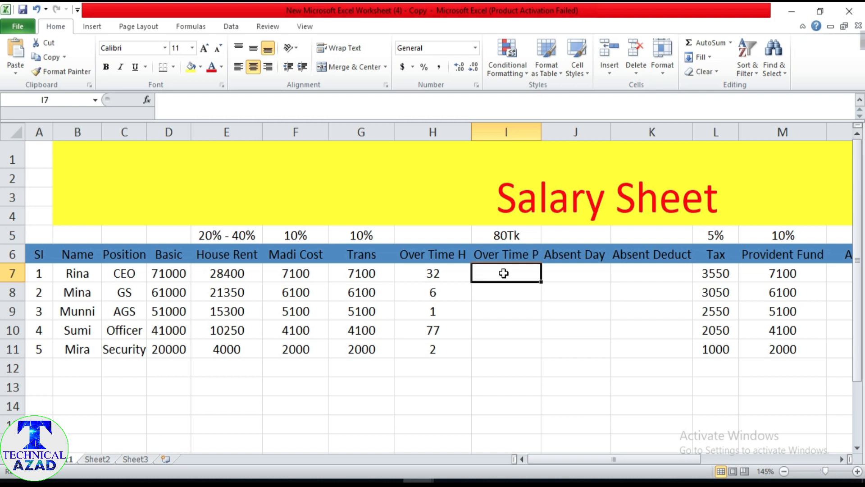
Calculate overtime pay from the basic salary in I7 with =D7/26/8*H7 and fill the formula down to I11.
left_click(173, 104)
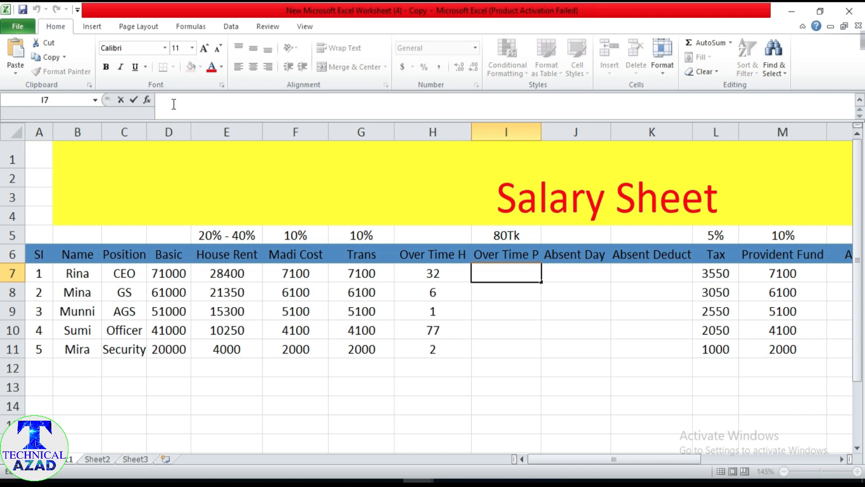
type("=")
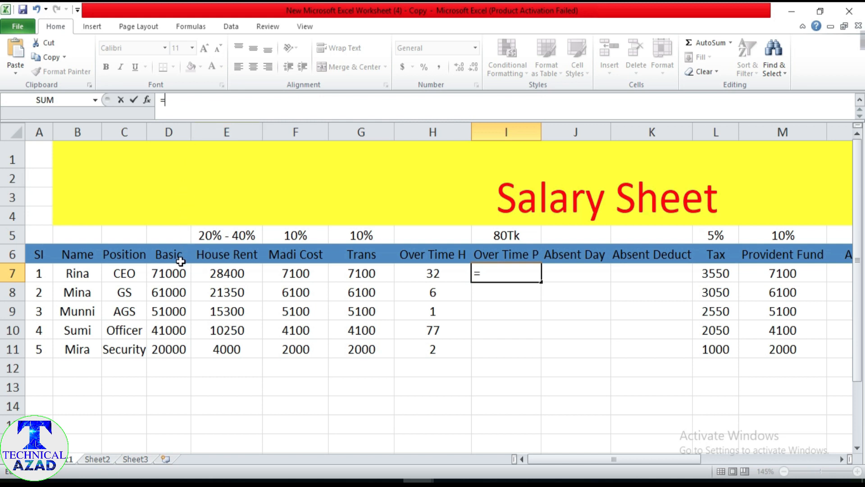
left_click(169, 273)
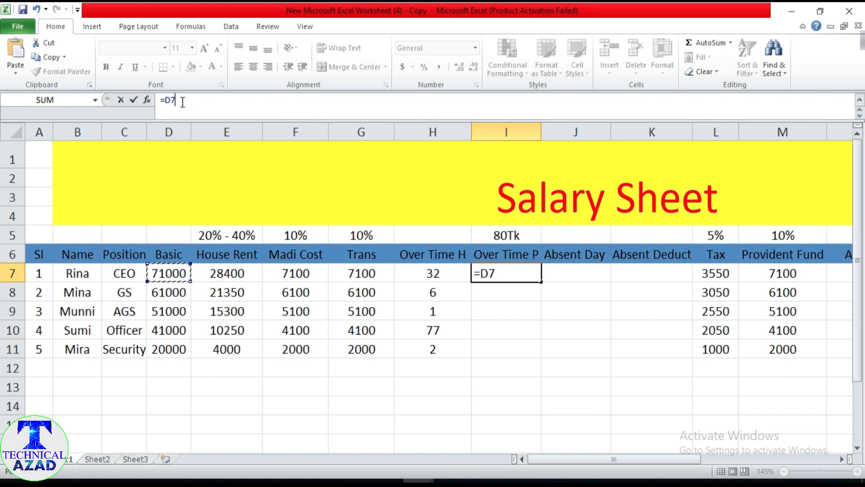
type("/")
type("26/")
type("8")
type("*")
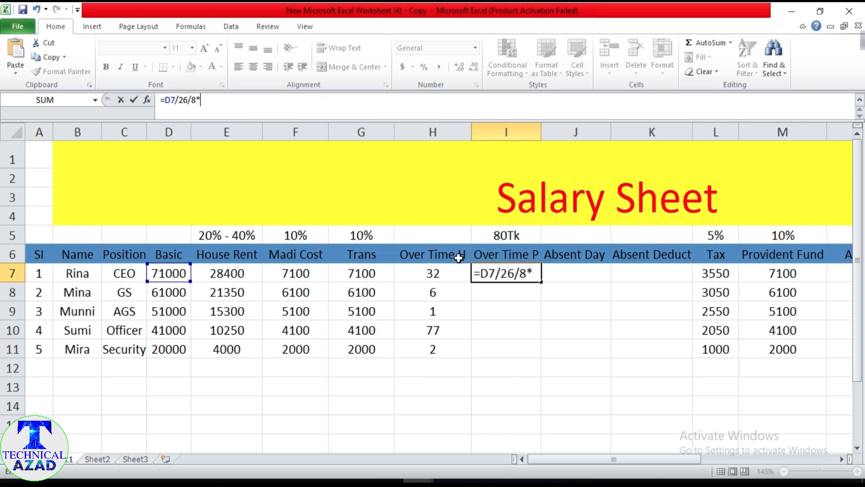
left_click(433, 274)
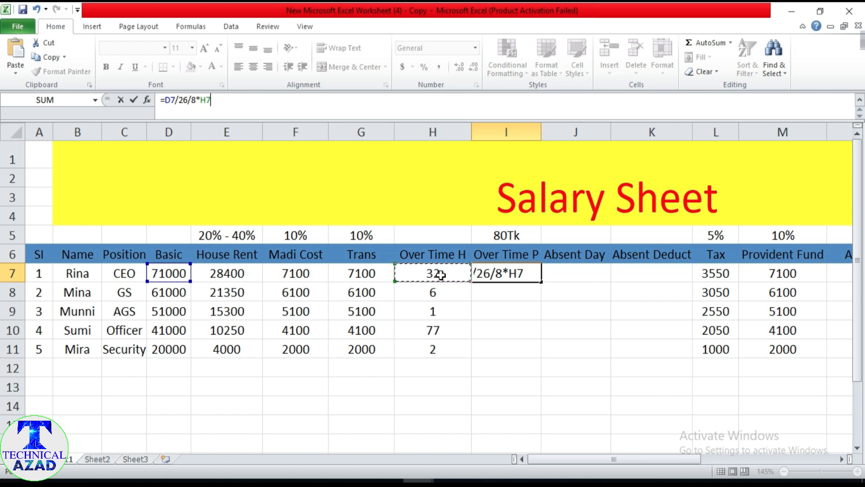
key("Return")
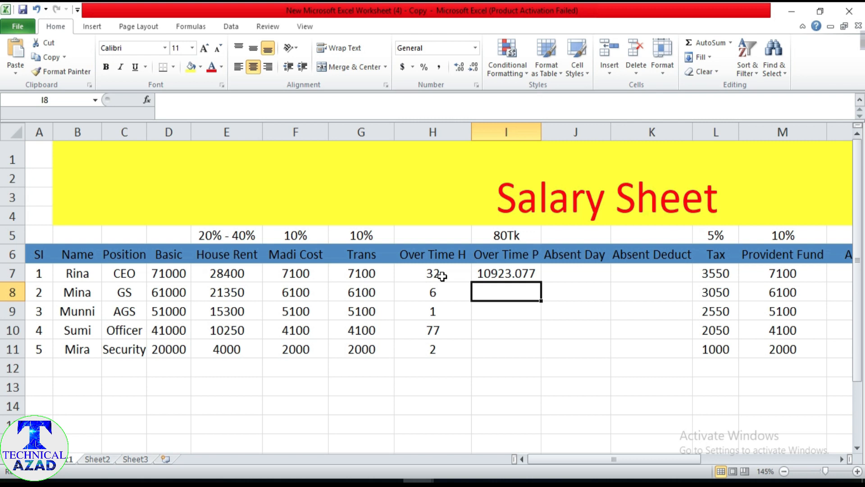
left_click(504, 275)
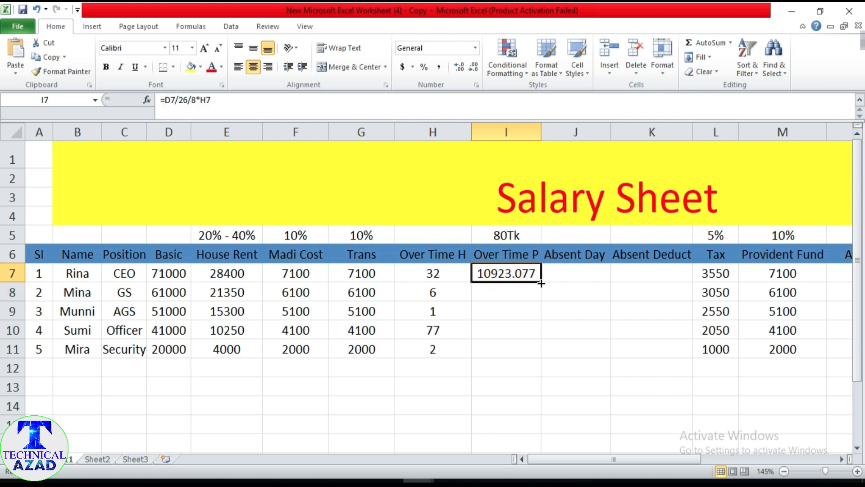
left_click_drag(542, 283, 542, 358)
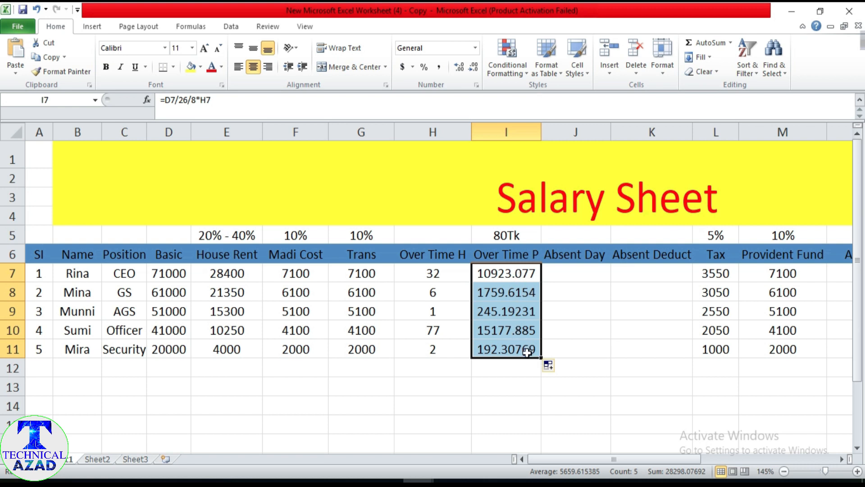
Clear the overtime hours in H8 and H11 for the second and fifth employees.
left_click(433, 292)
key("Delete")
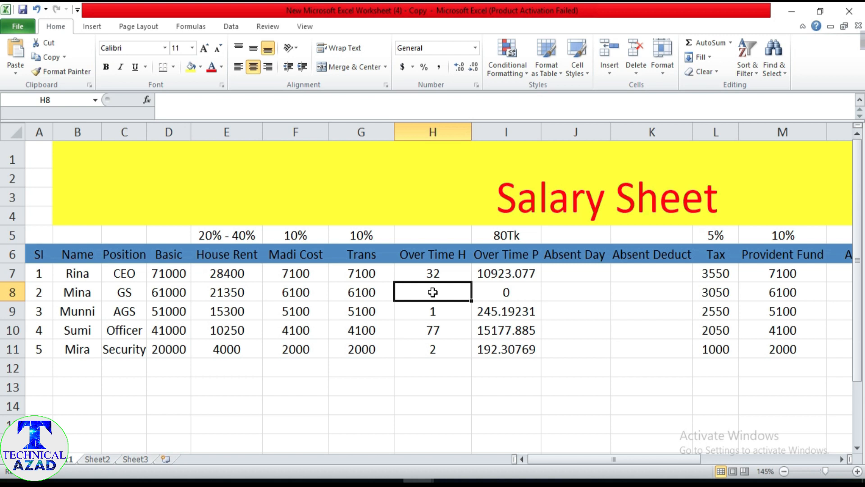
left_click(433, 351)
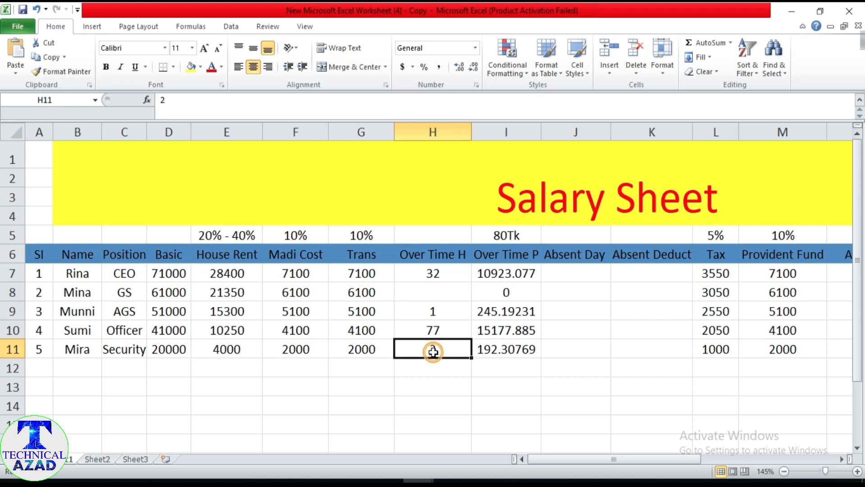
key("Delete")
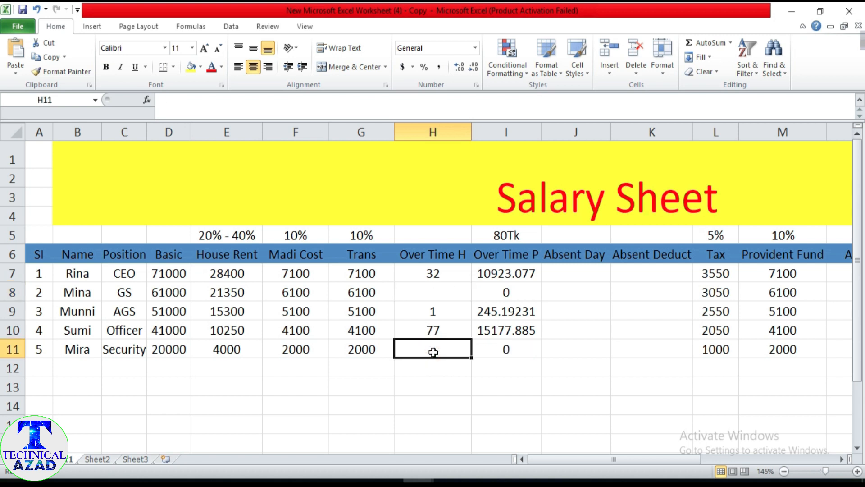
left_click(432, 292)
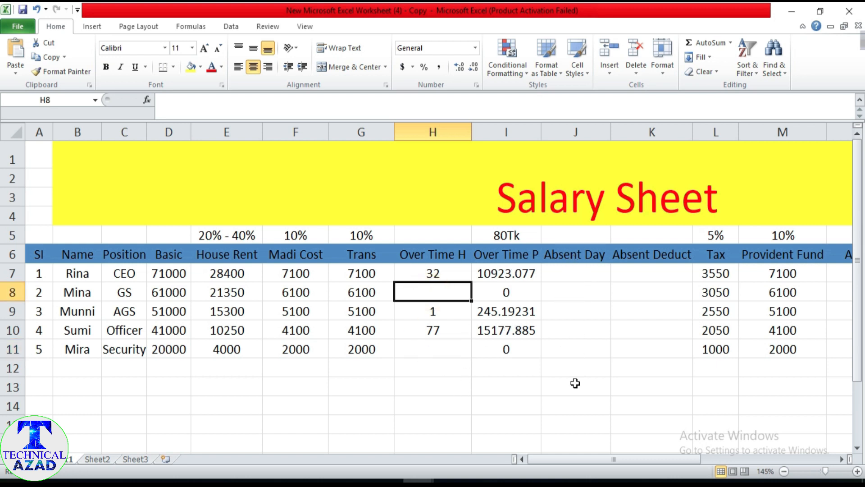
Enter 5 absent days in J7 for the first employee.
left_click(576, 278)
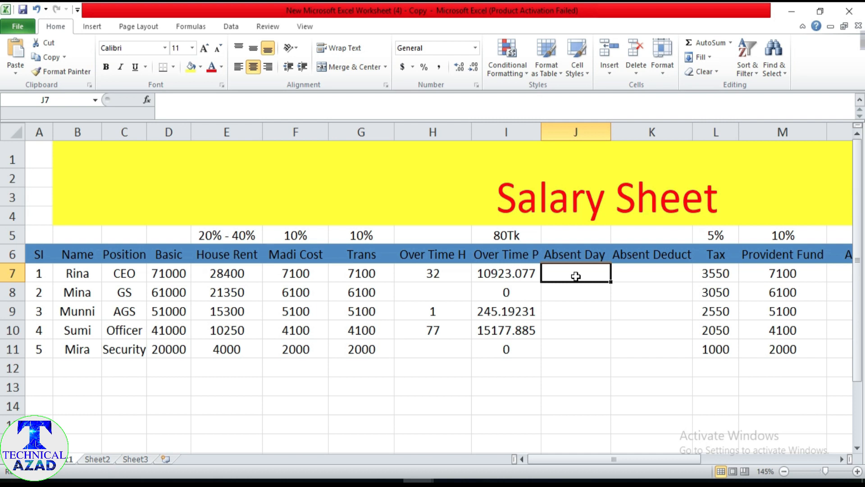
type("5")
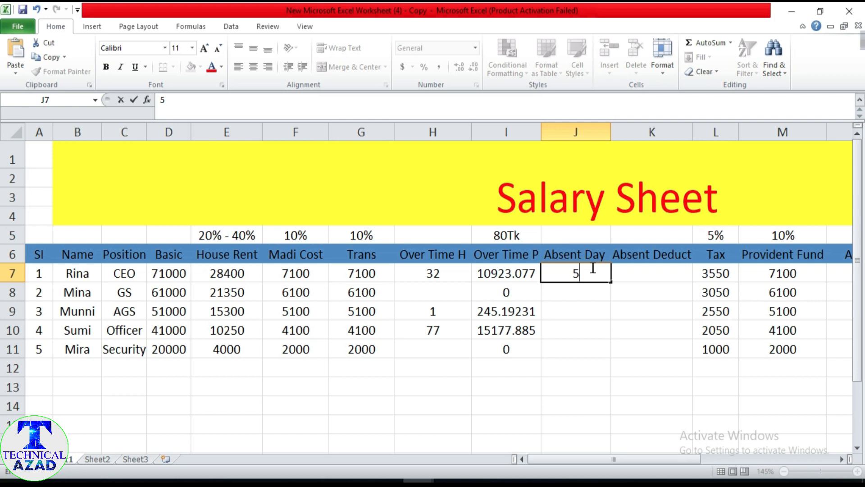
left_click(642, 274)
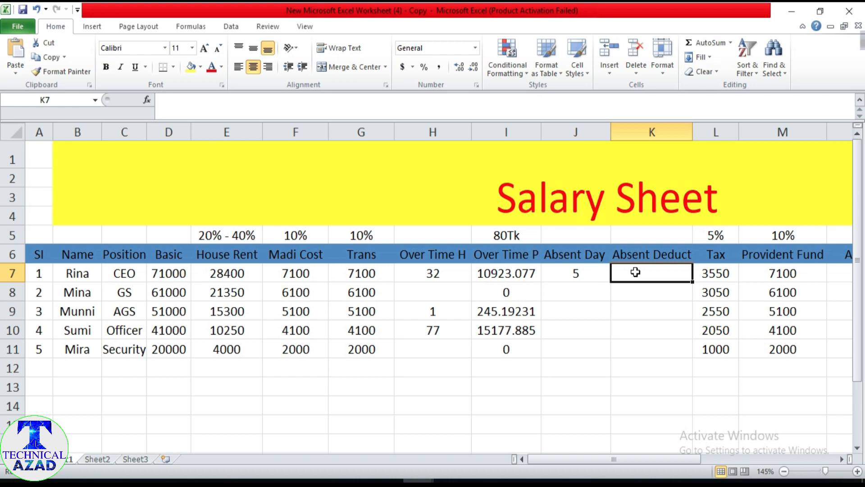
Calculate the absence deduction in K7 with =D7/26*J7 and fill the formula down to K11.
left_click(168, 101)
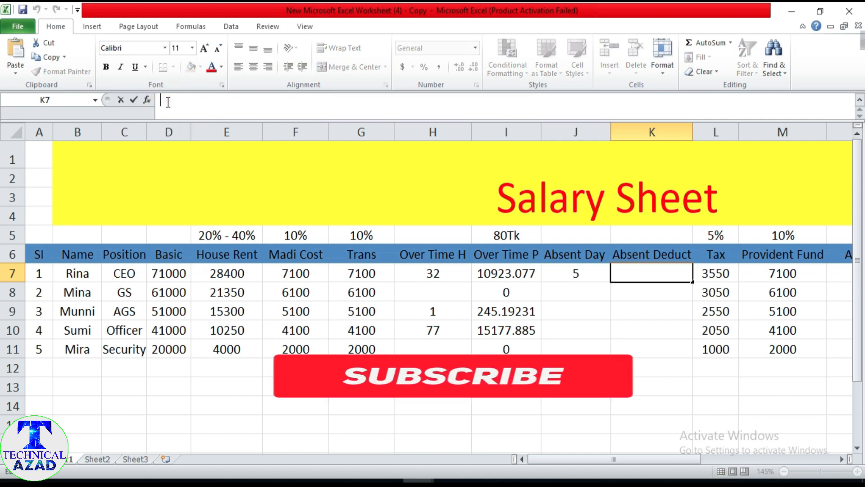
type("=")
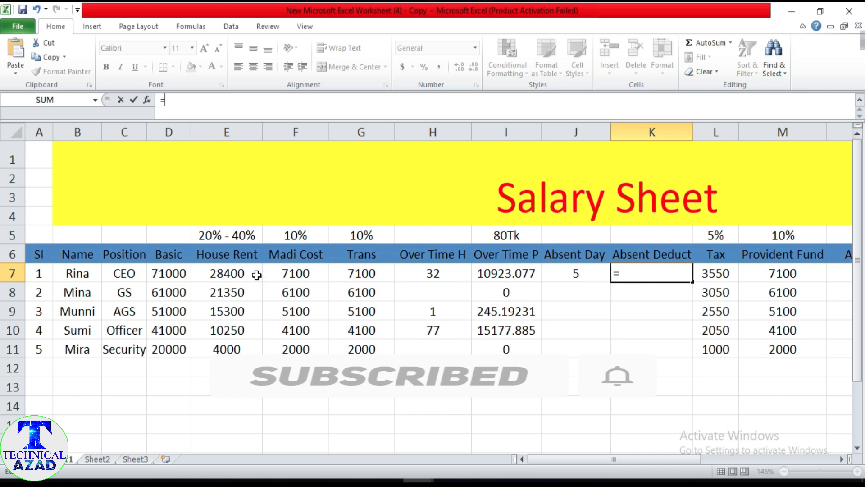
left_click(170, 273)
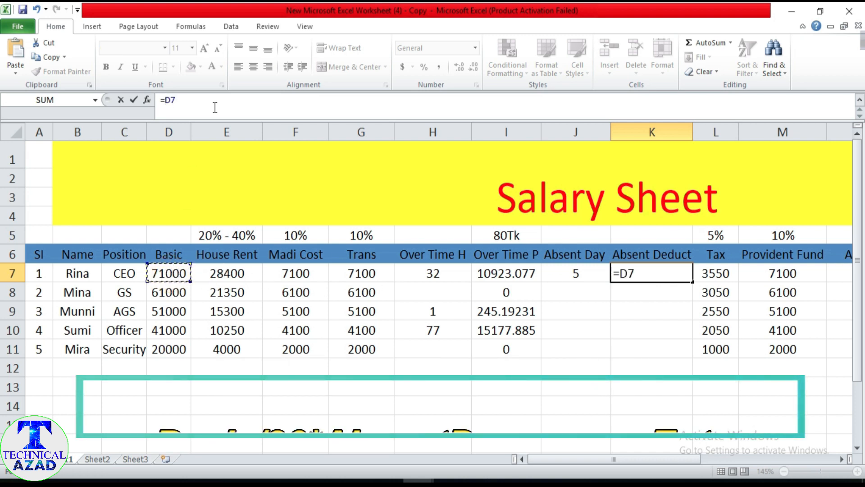
type("/")
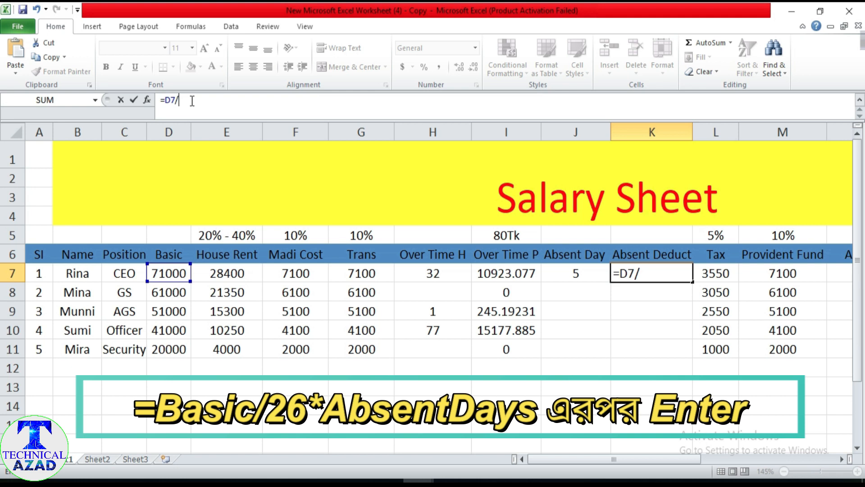
type("6")
key("BackSpace")
left_click(579, 273)
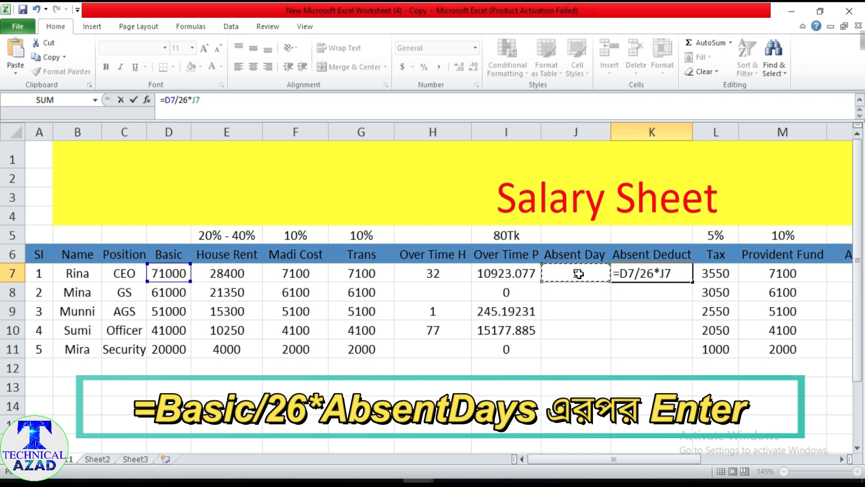
key("Return")
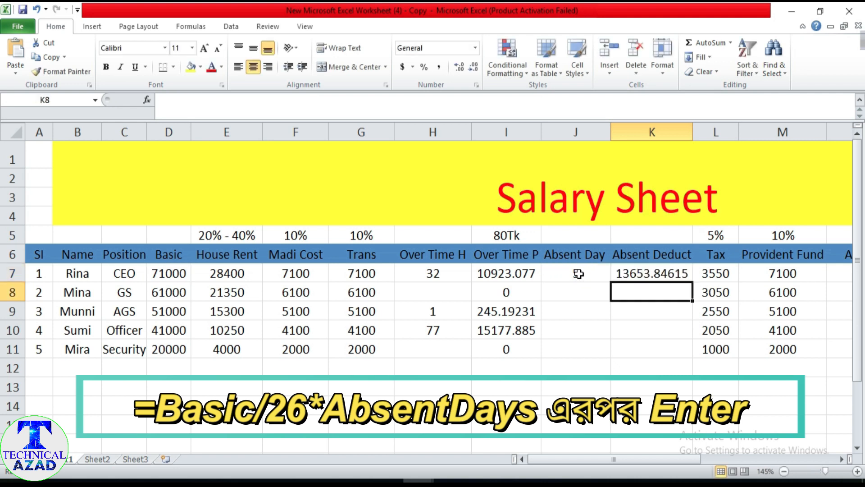
left_click(640, 278)
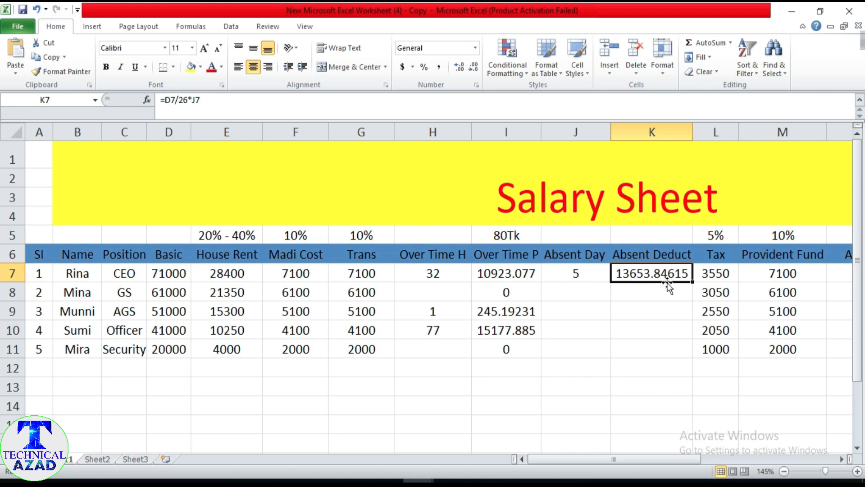
left_click_drag(692, 284, 692, 353)
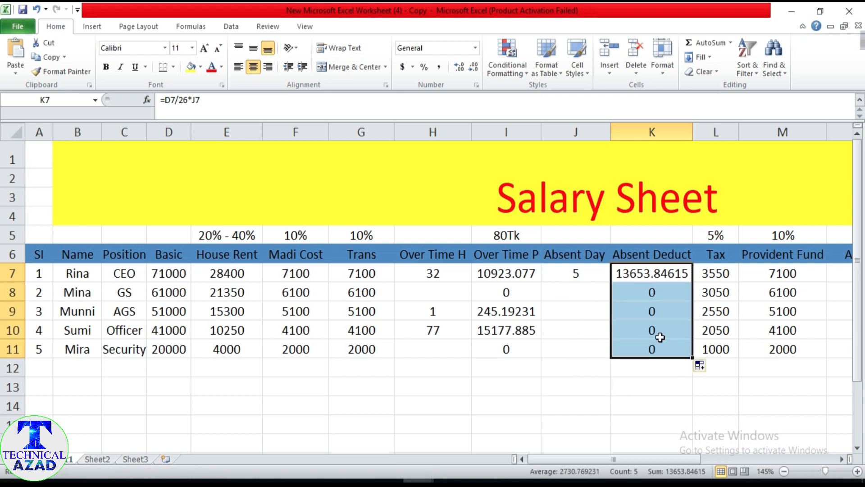
Enter 4 absent days in J9 and 3 absent days in J11.
left_click(571, 310)
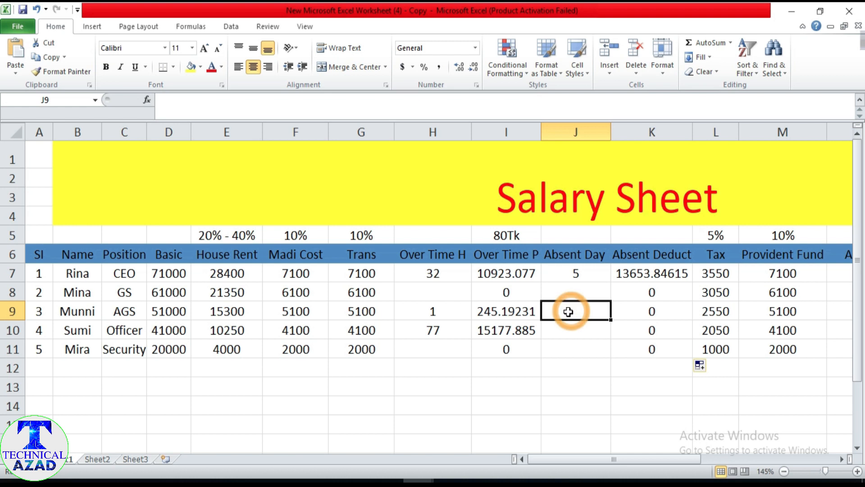
type("4")
left_click(570, 334)
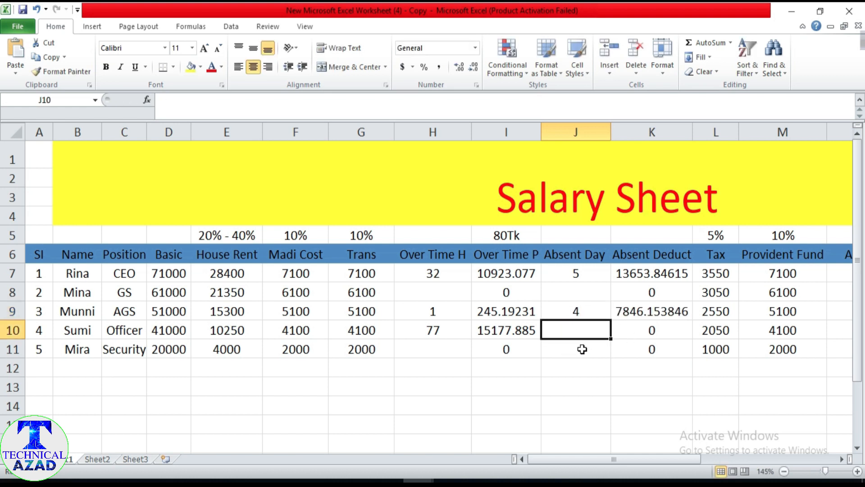
left_click(581, 351)
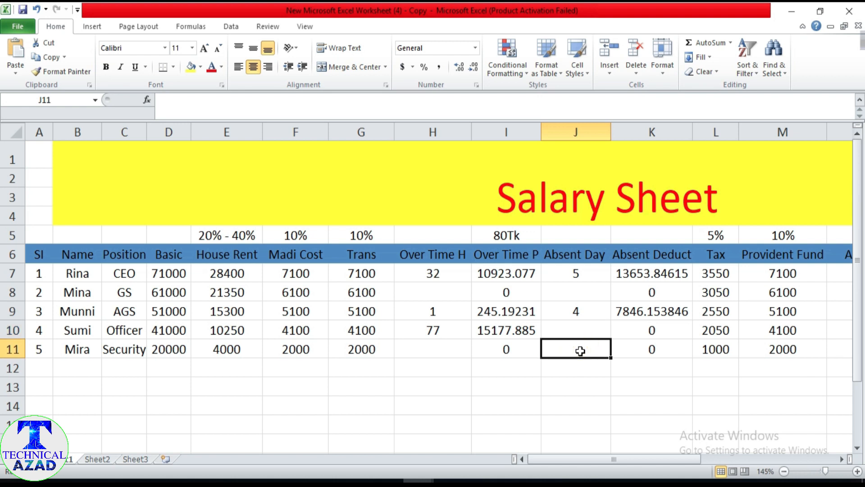
type("3")
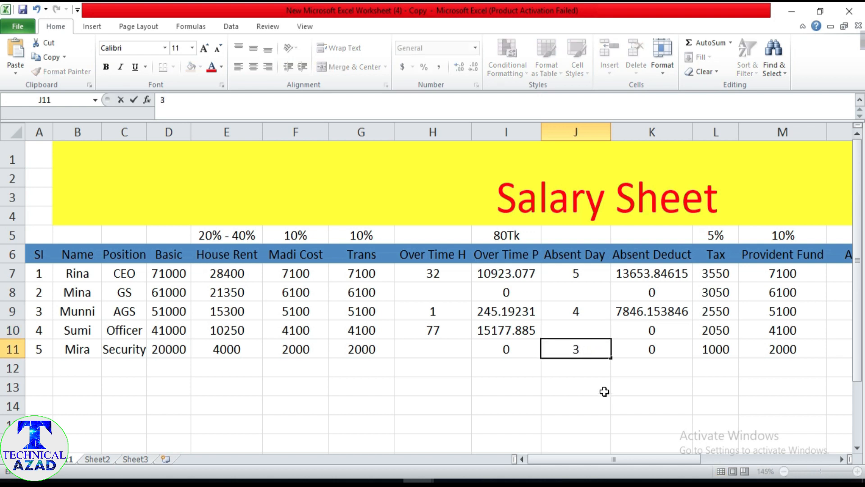
left_click(594, 383)
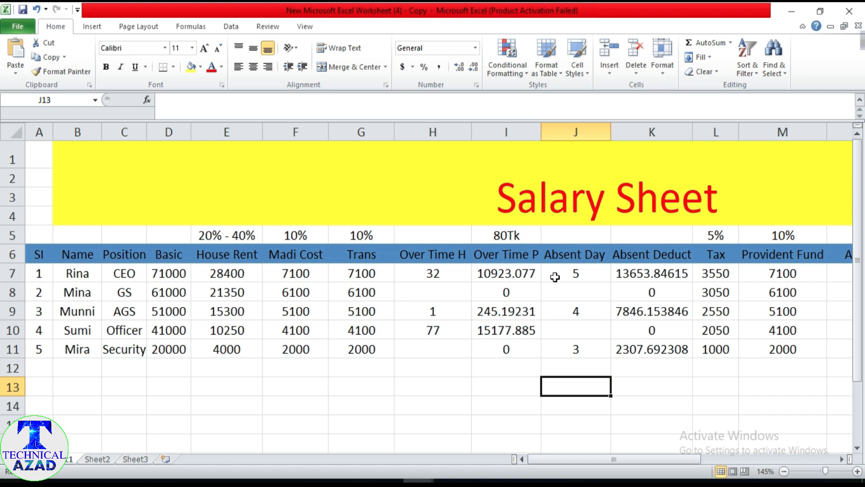
Start the first employee's net salary formula in O7 by adding basic pay, allowances and overtime pay: =D7+E7+F7+G7+I7.
scroll(553, 359, "right", 3)
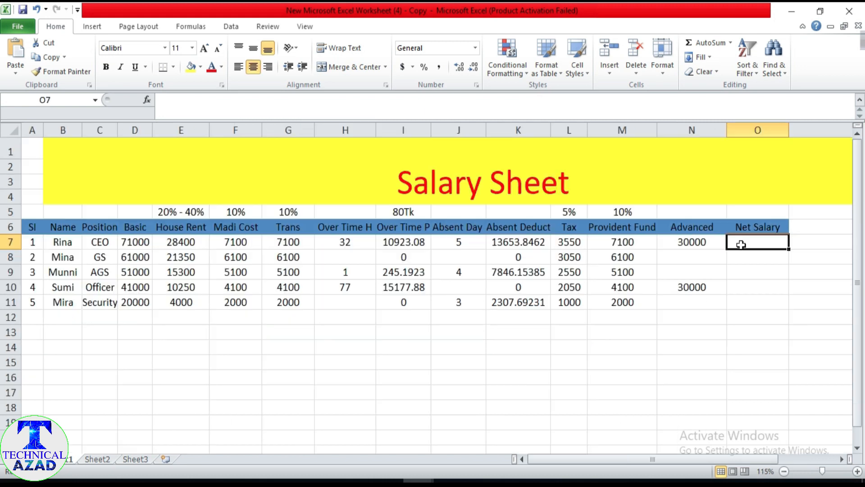
left_click(169, 100)
type("=")
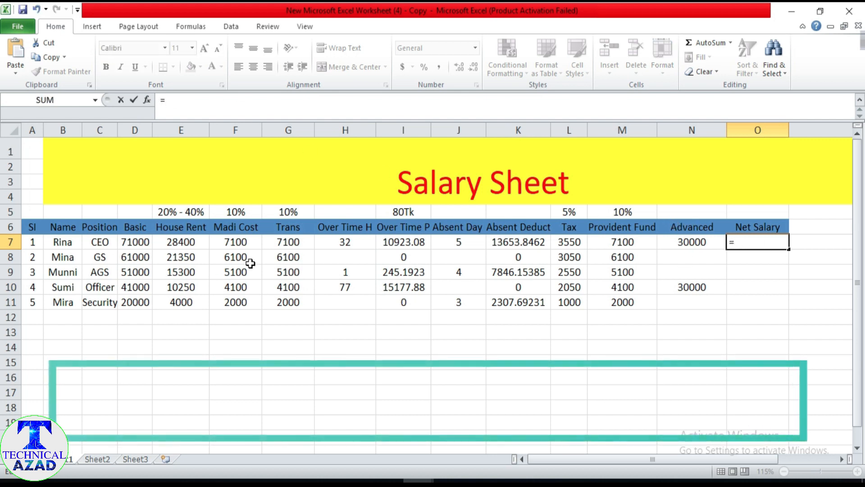
left_click(142, 244)
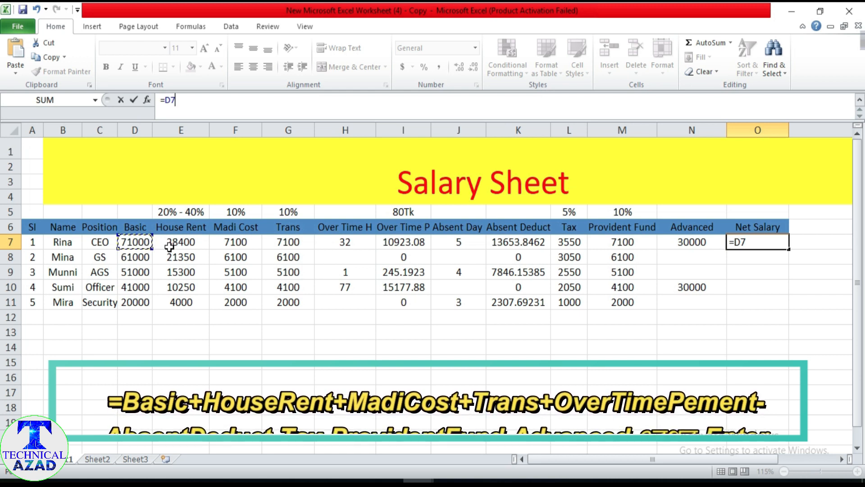
type("+")
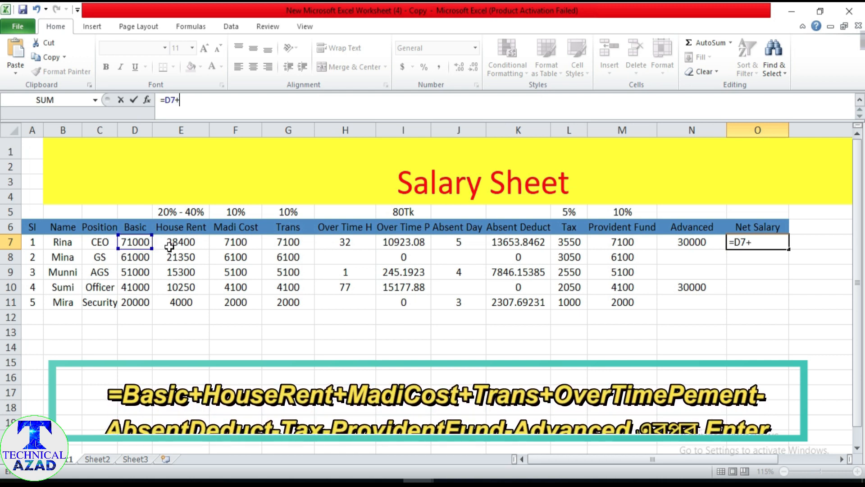
left_click(176, 244)
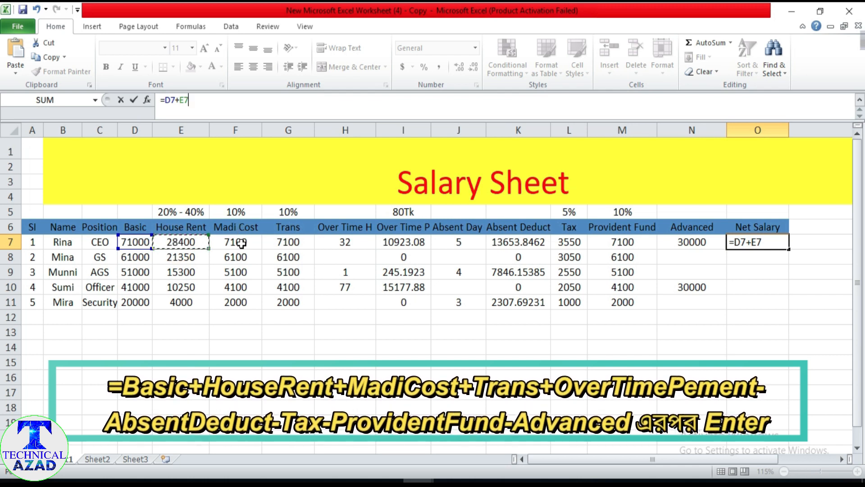
type("+")
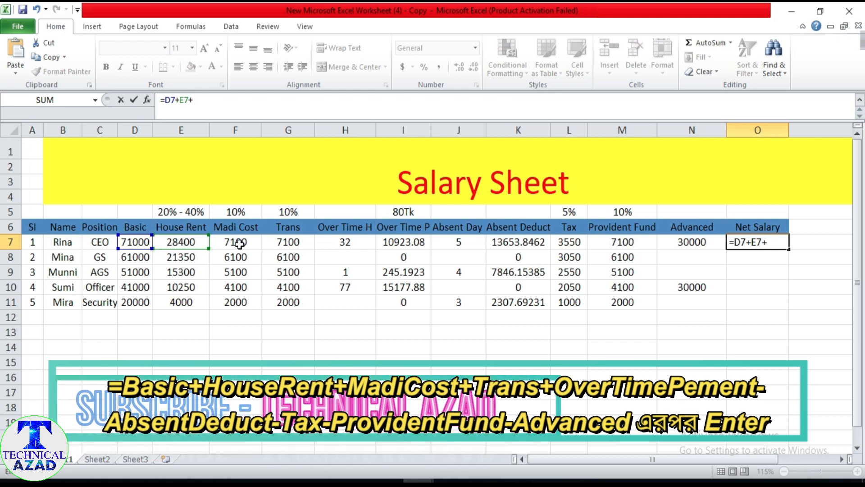
left_click(239, 244)
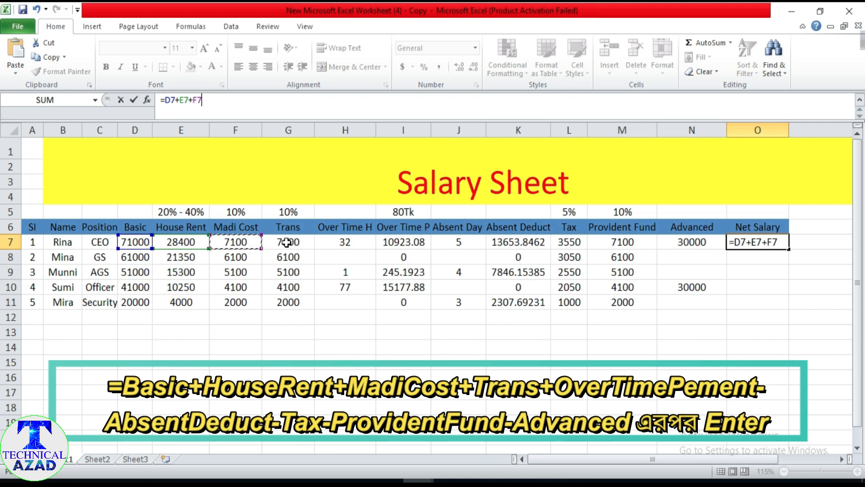
type("+")
left_click(280, 255)
left_click(285, 242)
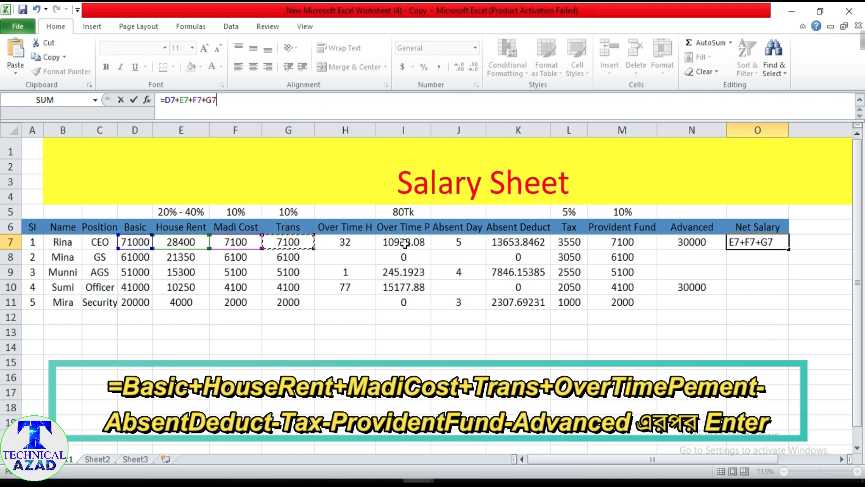
type("+")
left_click(410, 242)
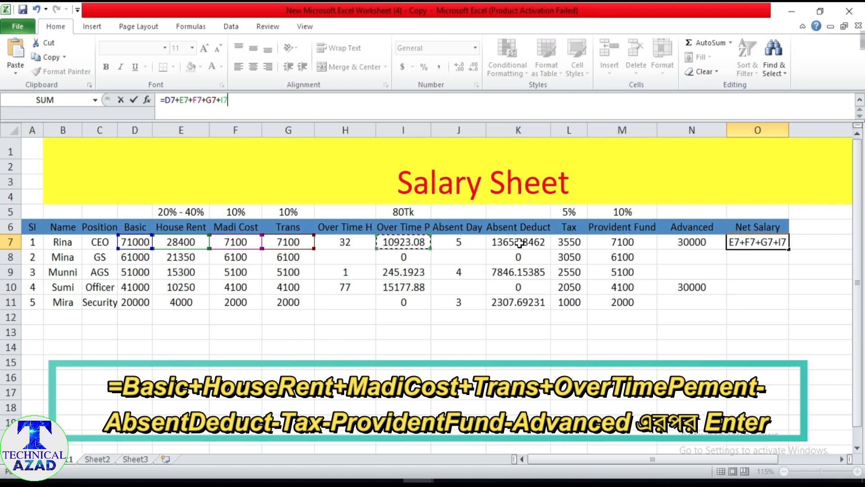
Complete the O7 formula by subtracting absence deduction, tax, provident fund and advance with -K7-L7-M7-N7.
type("-")
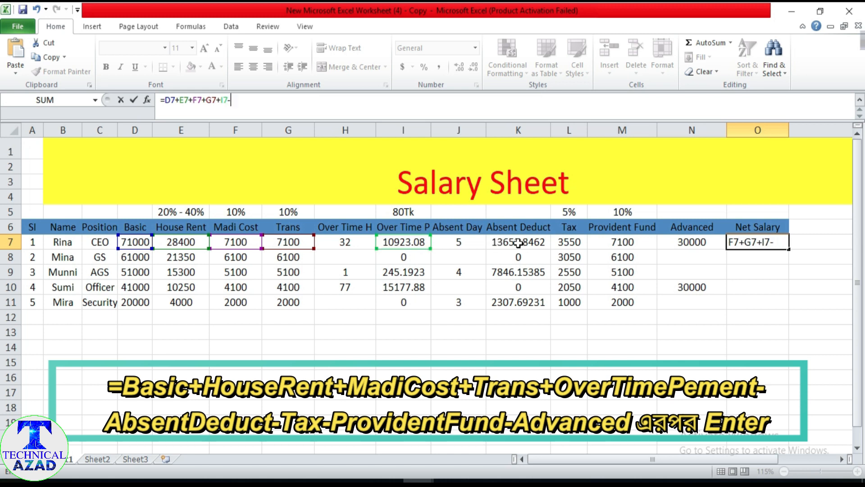
left_click(519, 243)
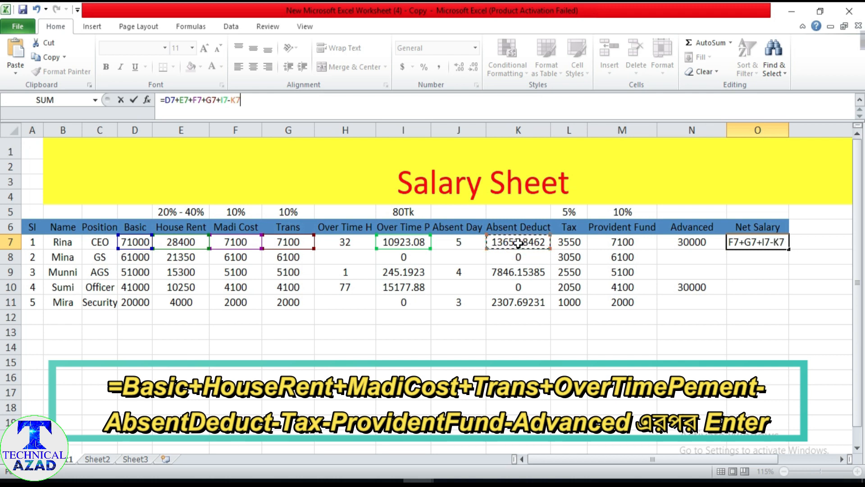
type("--")
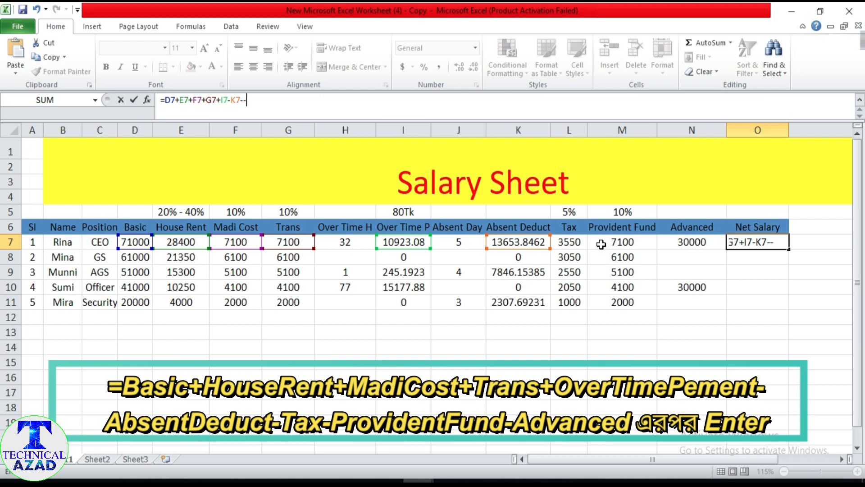
key("BackSpace")
left_click(572, 242)
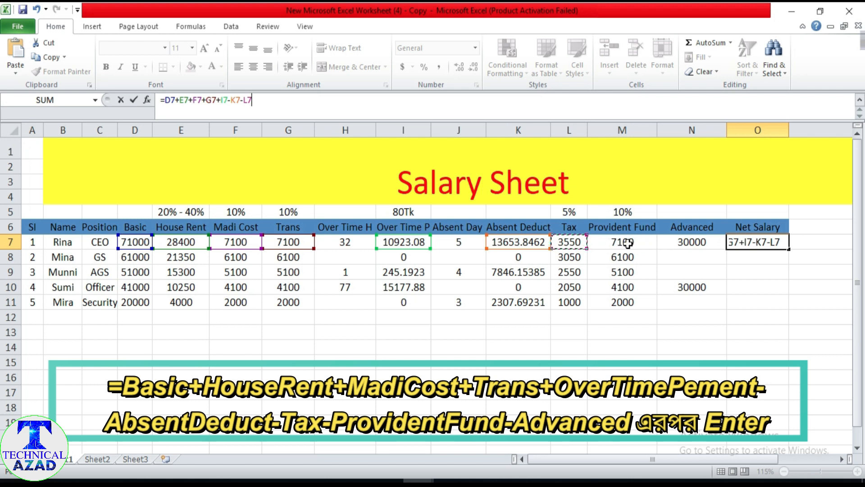
type("-")
left_click(619, 242)
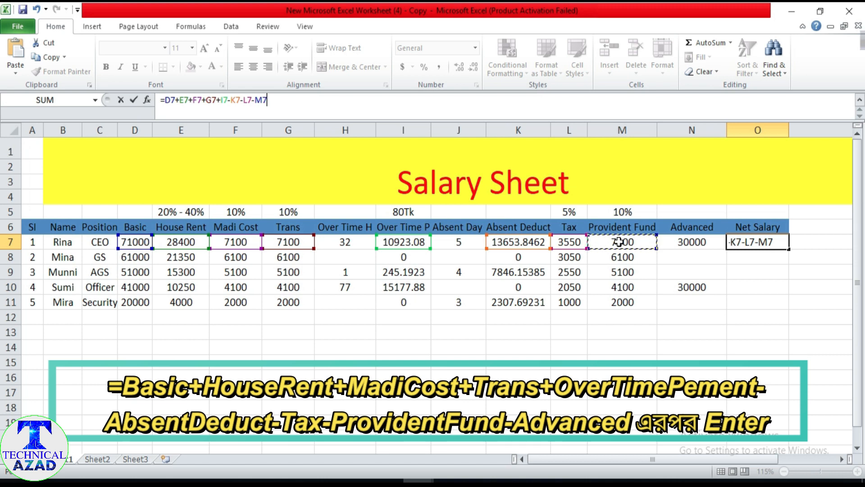
type("-")
left_click(694, 242)
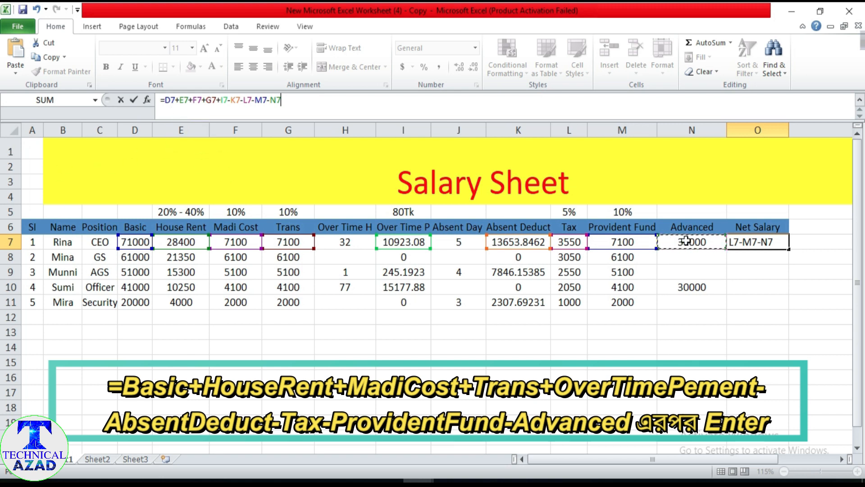
key("Return")
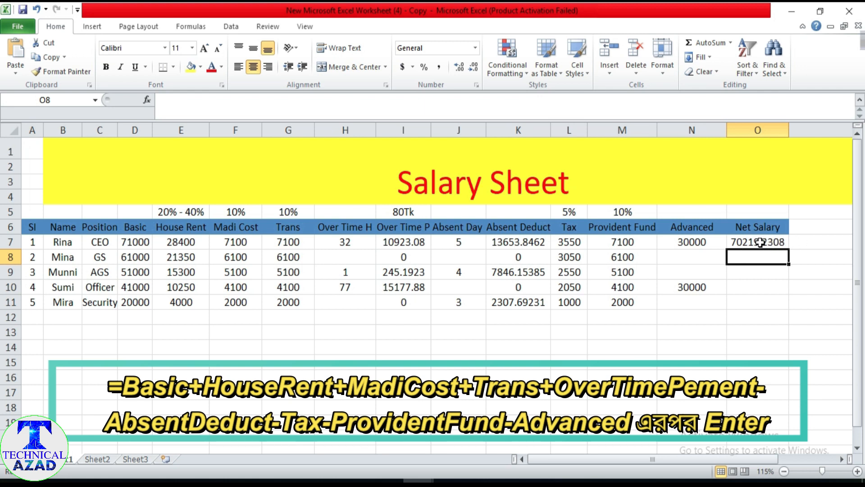
Fill the net salary formula from O7 down to O11 for the remaining employees.
left_click(760, 242)
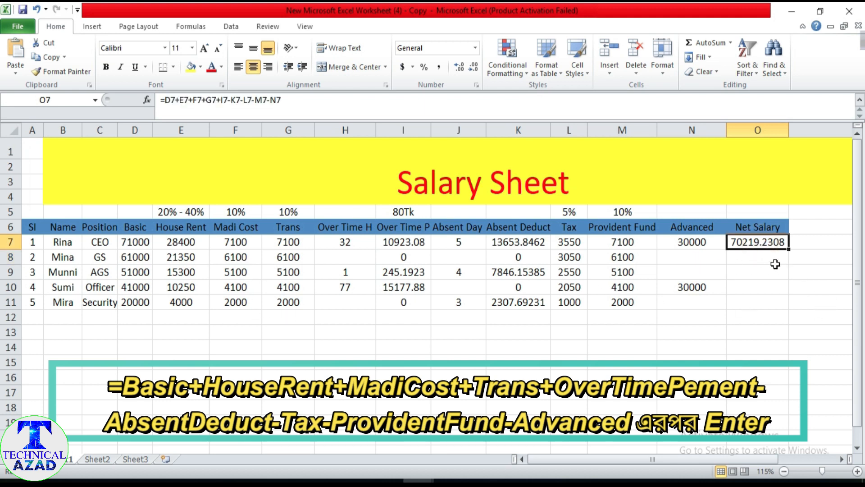
left_click_drag(789, 250, 786, 304)
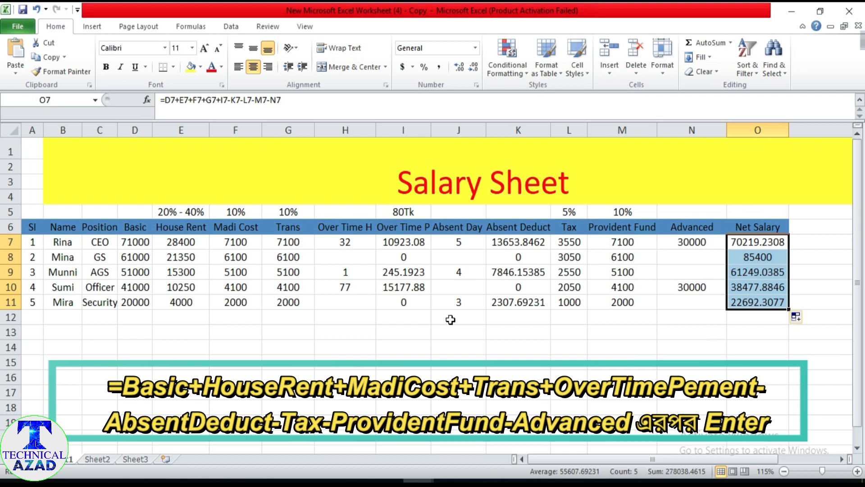
left_click(288, 347)
Apply All Borders to the salary table from the header row through the last employee, A6:O11.
left_click_drag(30, 226, 768, 299)
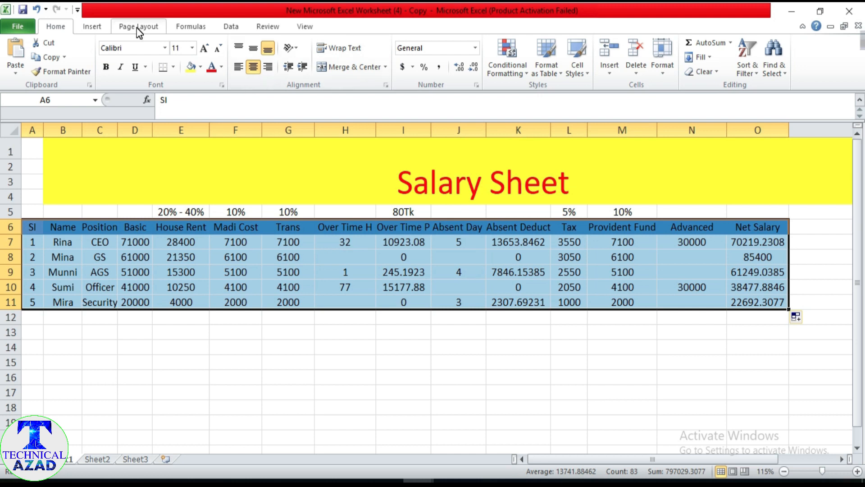
left_click(173, 67)
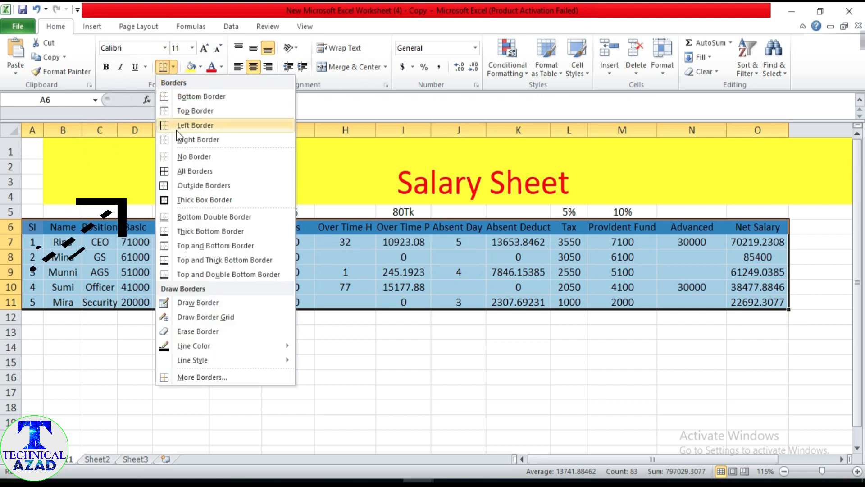
left_click(191, 172)
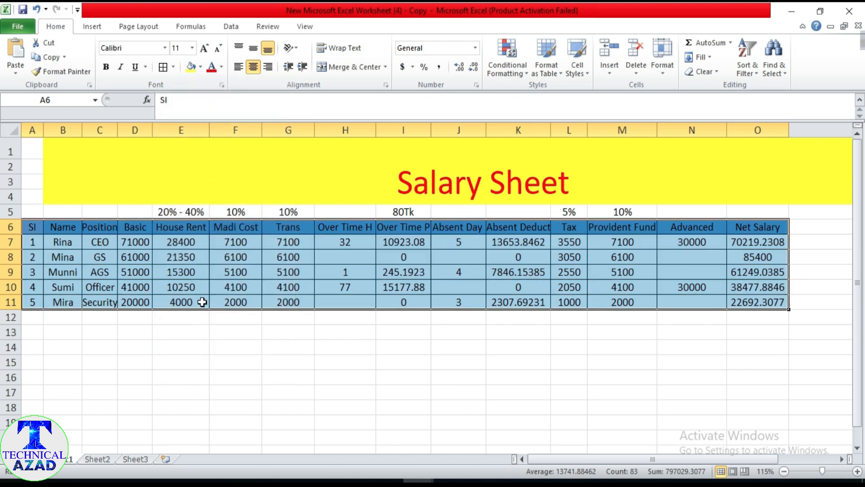
Set the print area to cover the Salary Sheet title and the whole table, from A1 through row 11.
left_click_drag(31, 149, 417, 309)
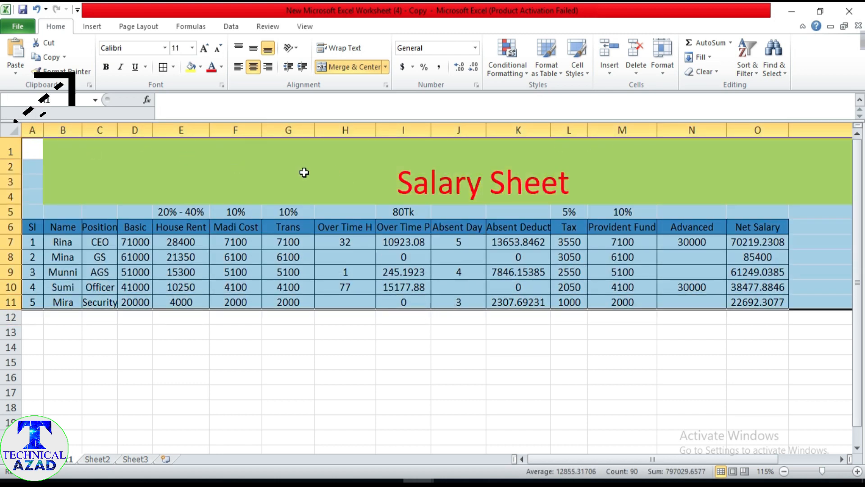
left_click(131, 29)
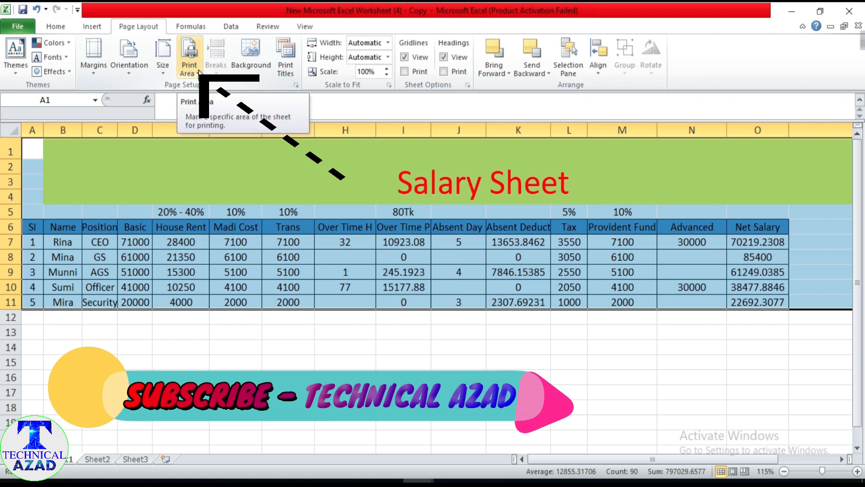
left_click(194, 72)
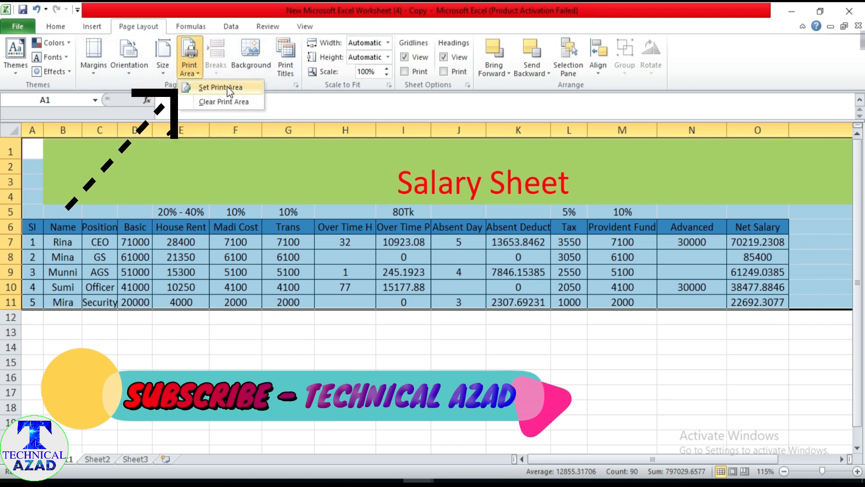
left_click(215, 88)
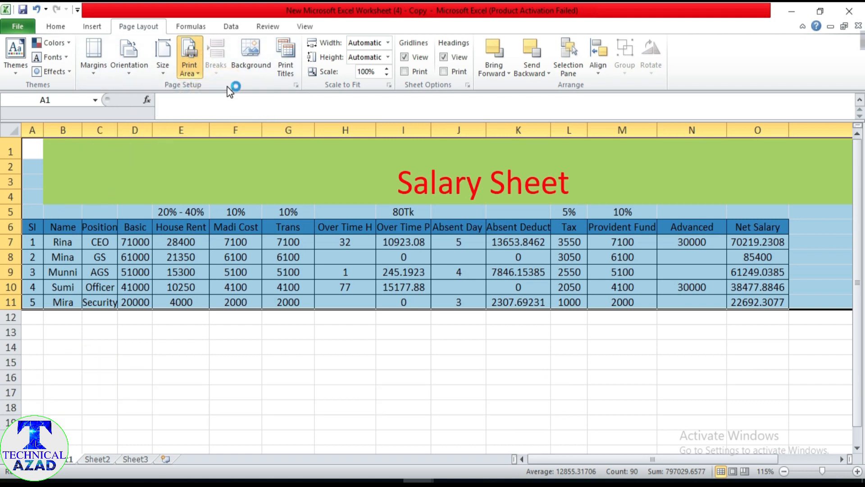